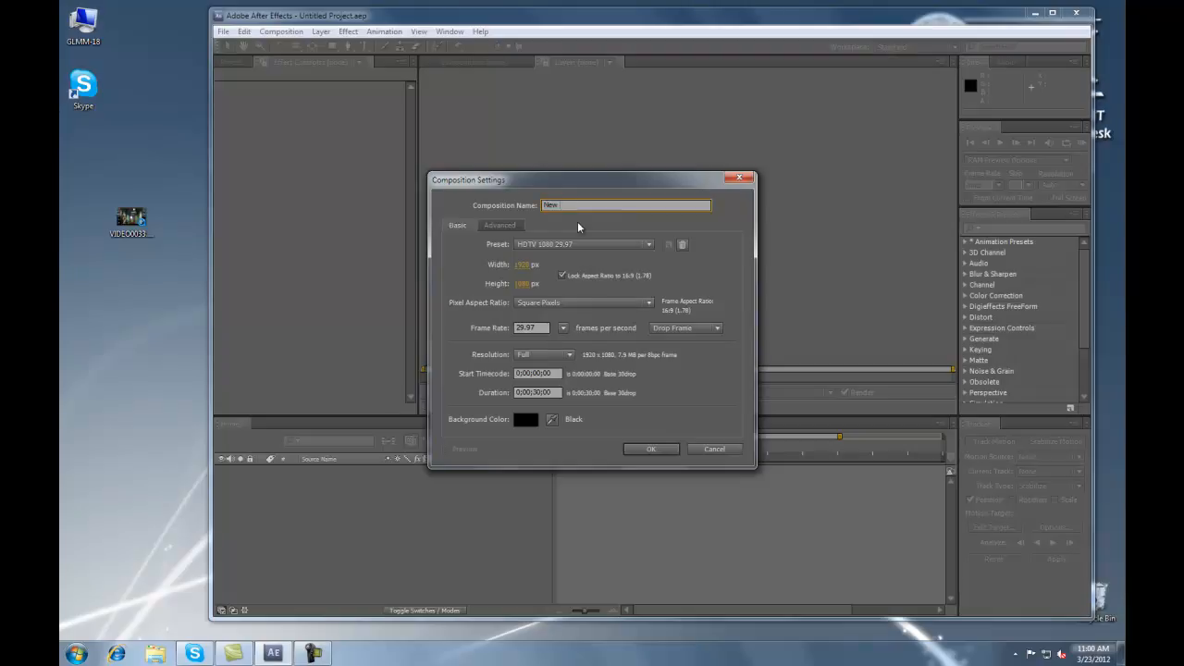
Step: Create a composition named "New video" using the HDTV 1080 29.97 preset
text(deo)
click(650, 244)
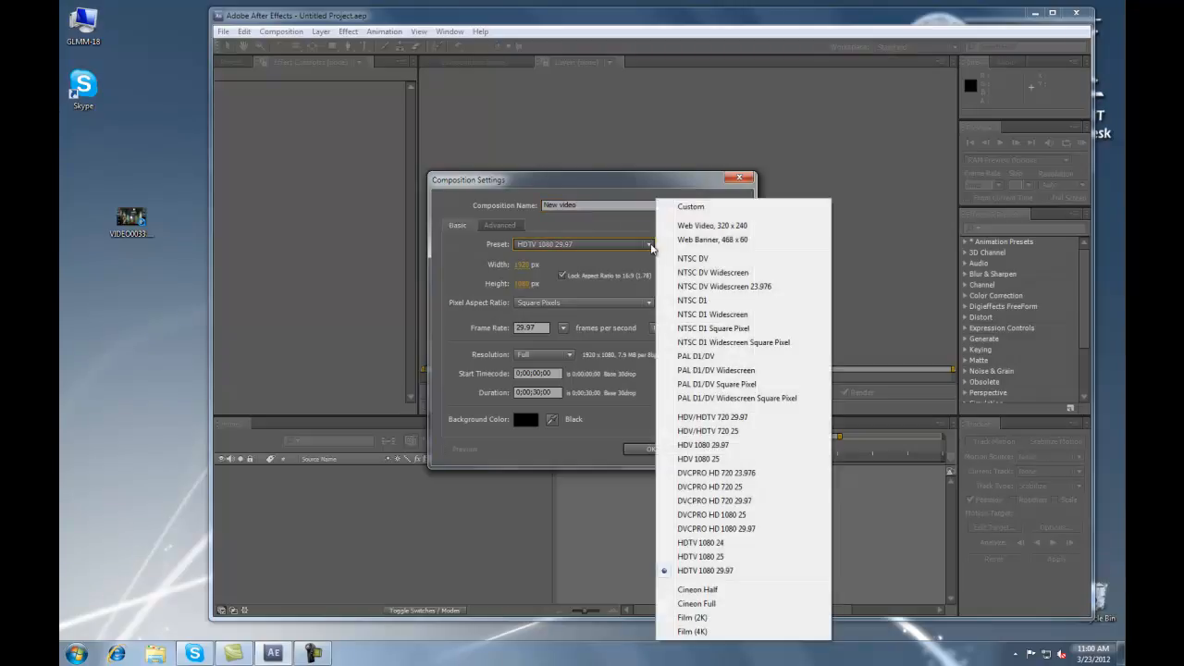
click(651, 247)
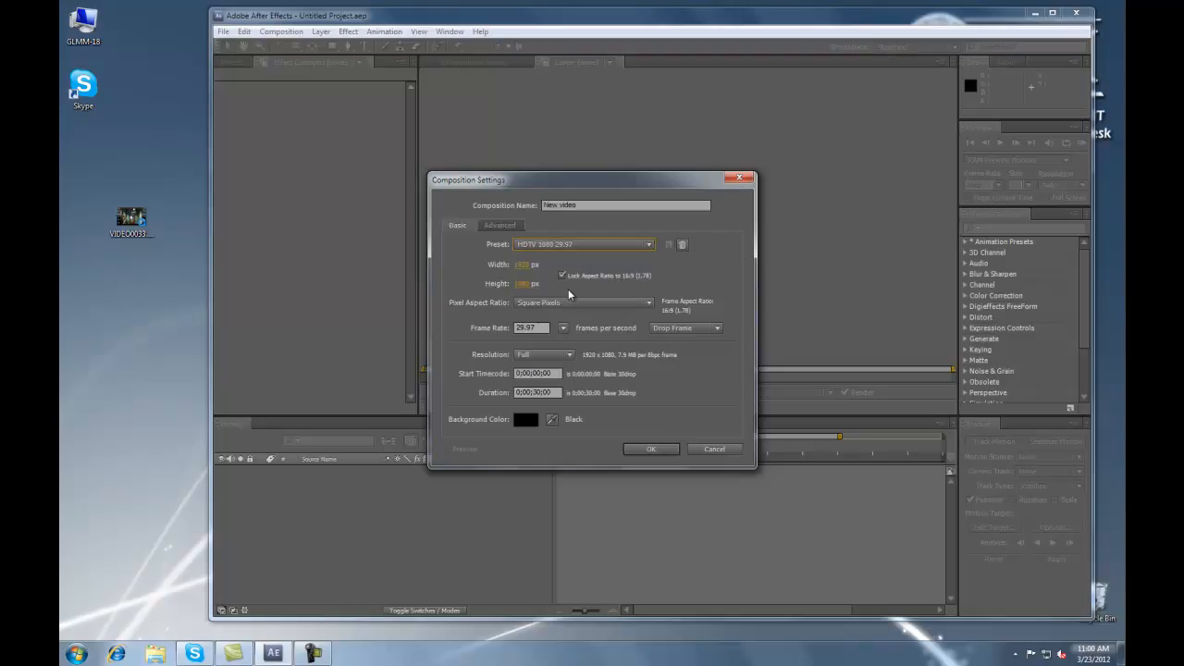
click(656, 448)
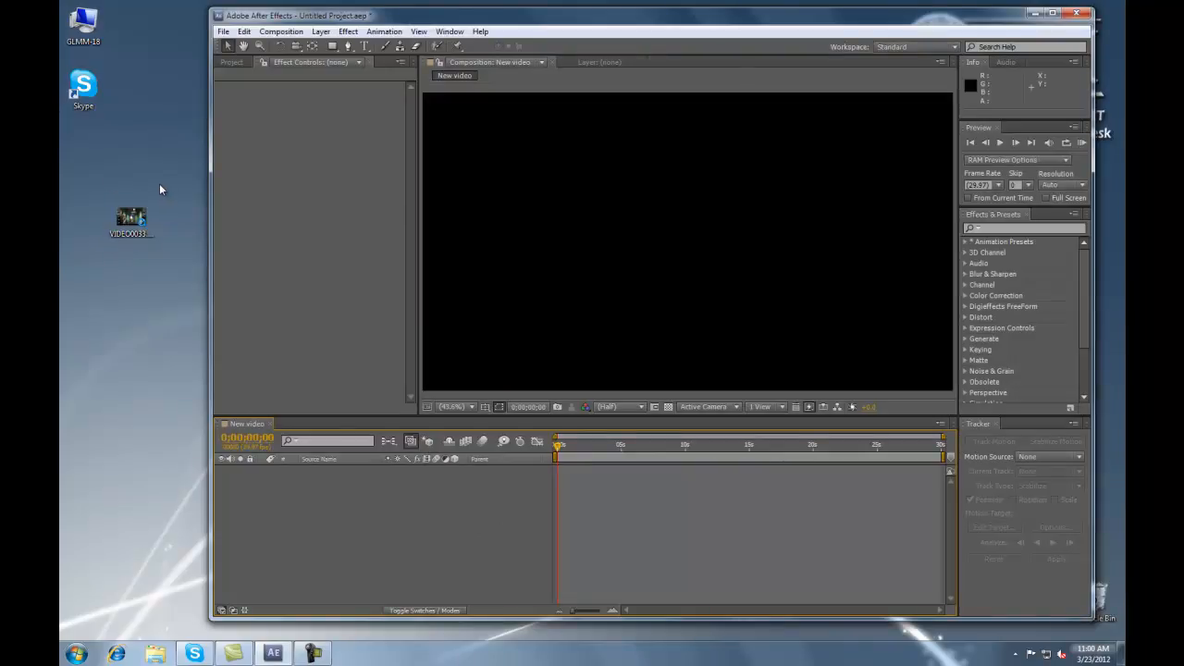
Step: Import the VIDEO0033.mp4 clip from the desktop into the project
drag(131, 217, 261, 125)
click(232, 63)
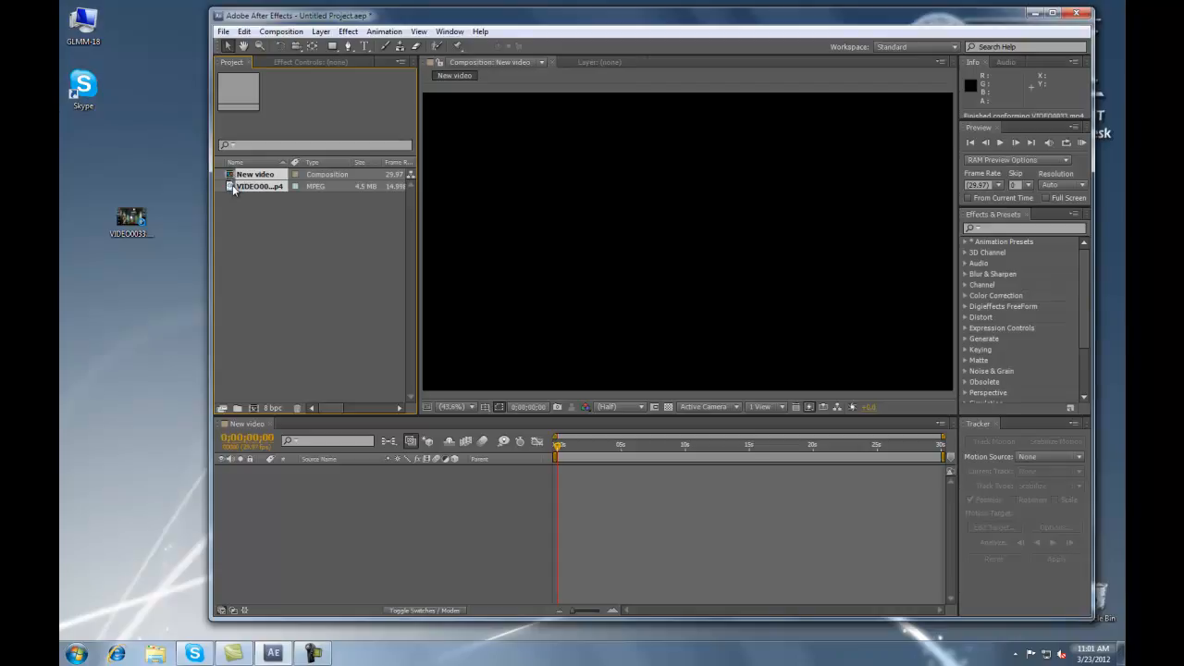
drag(233, 175, 285, 499)
mouse_move(231, 175)
mouse_down()
mouse_move(232, 206)
mouse_move(230, 177)
mouse_up()
click(273, 63)
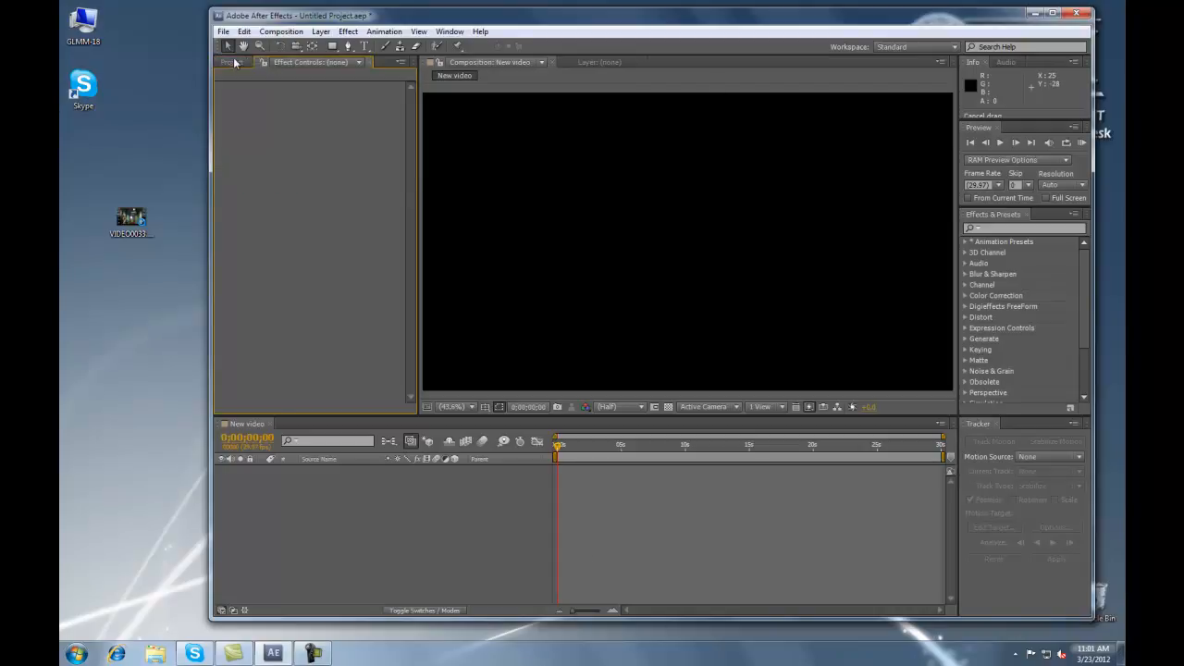
click(244, 63)
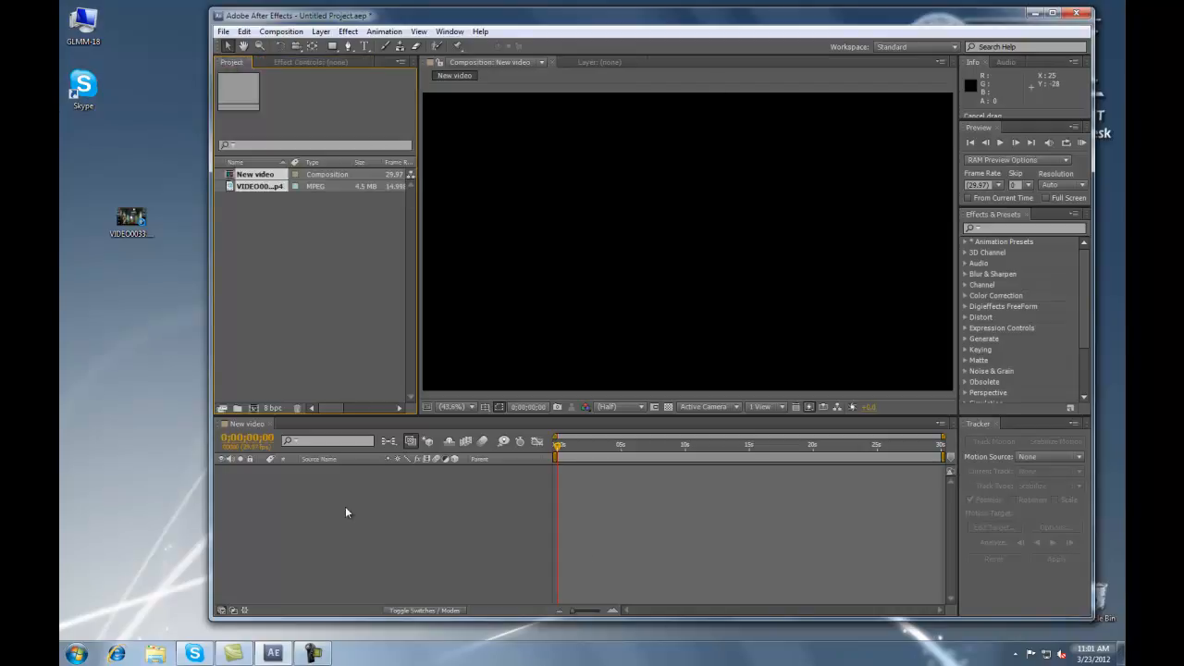
click(316, 649)
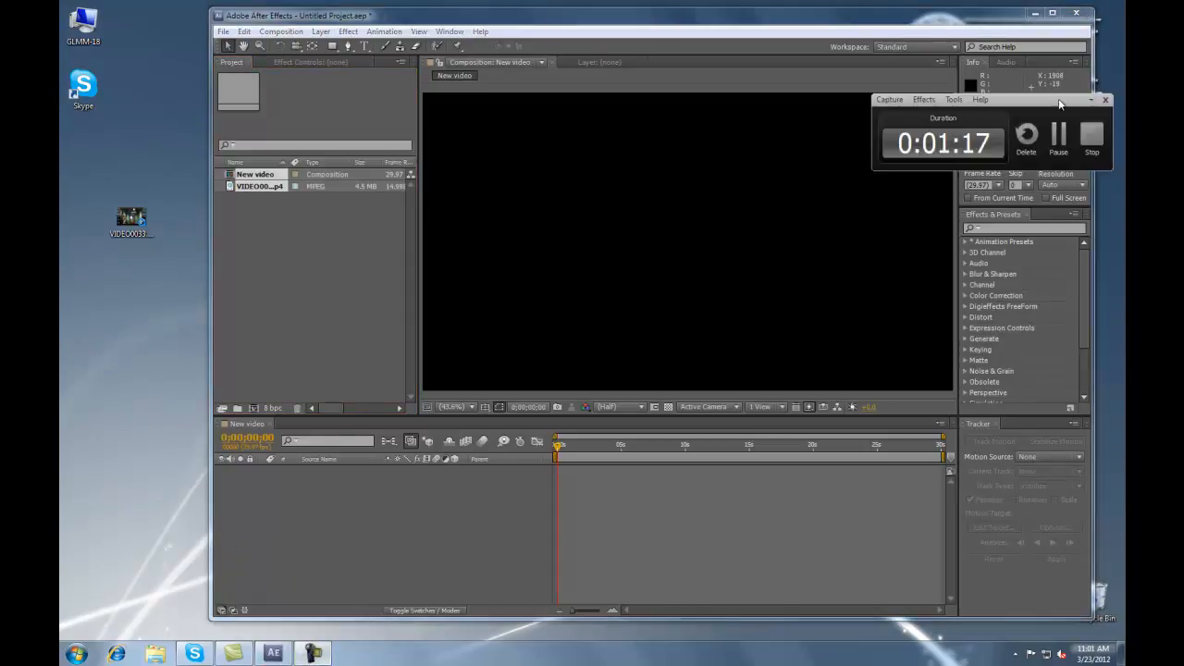
click(1058, 127)
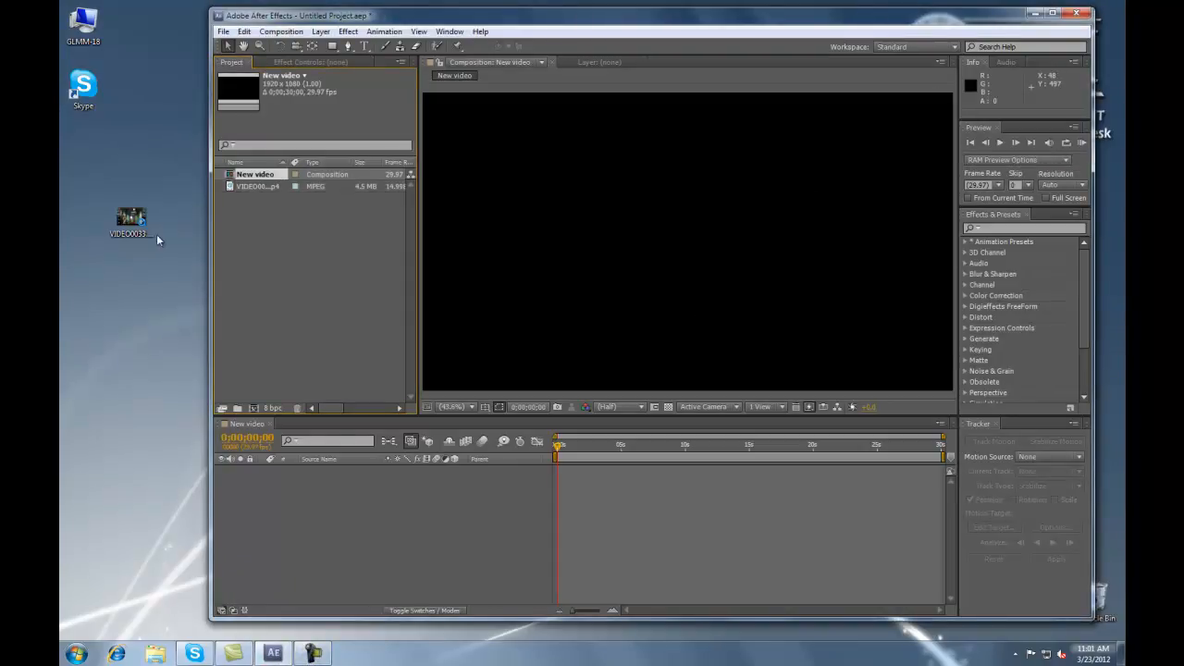
Step: Add the VIDEO0033.mp4 footage alone as a layer in the New video composition's timeline
click(247, 186)
click(250, 175)
click(250, 186)
drag(252, 189, 276, 476)
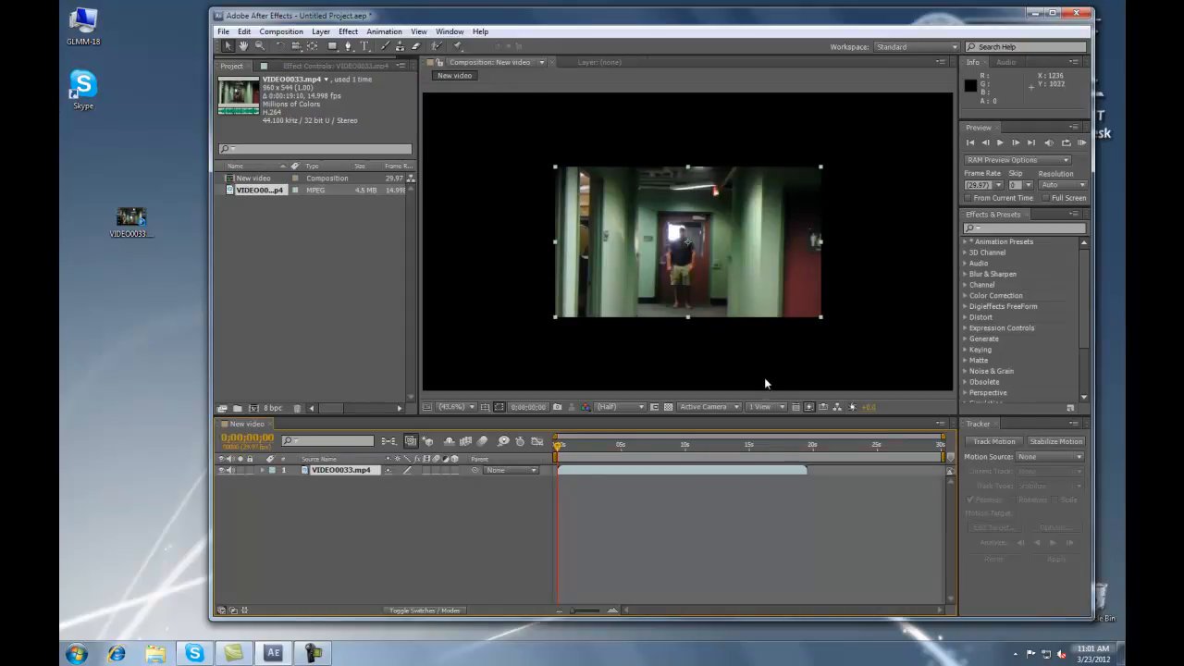
click(786, 408)
click(781, 407)
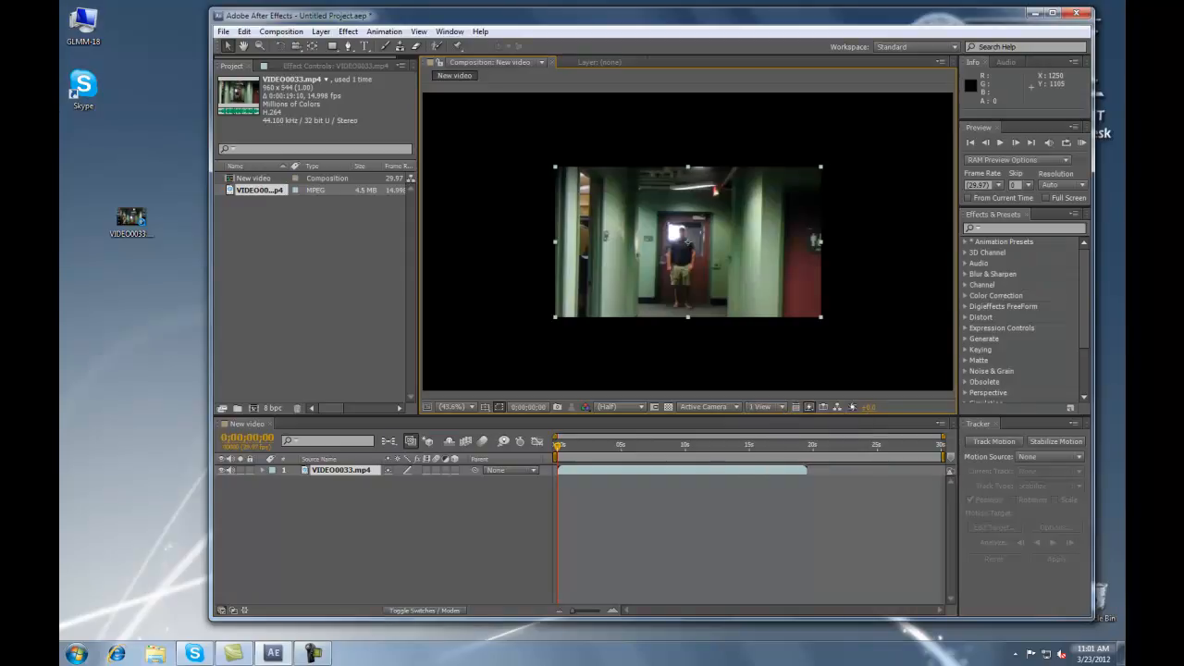
click(315, 657)
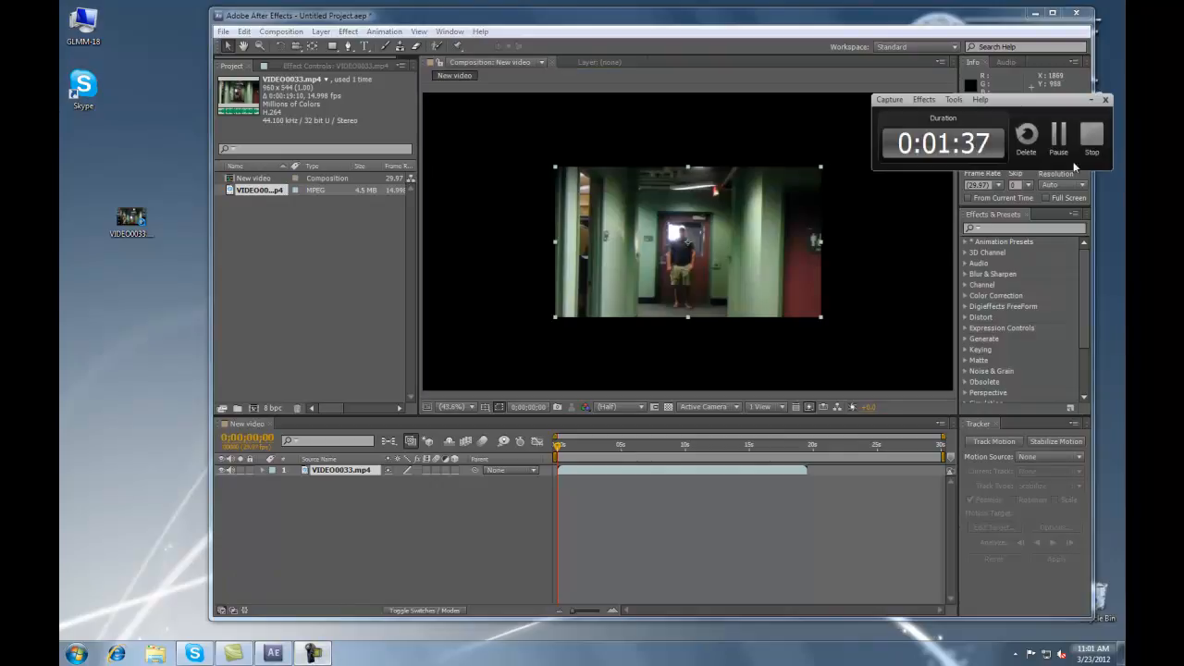
click(1062, 139)
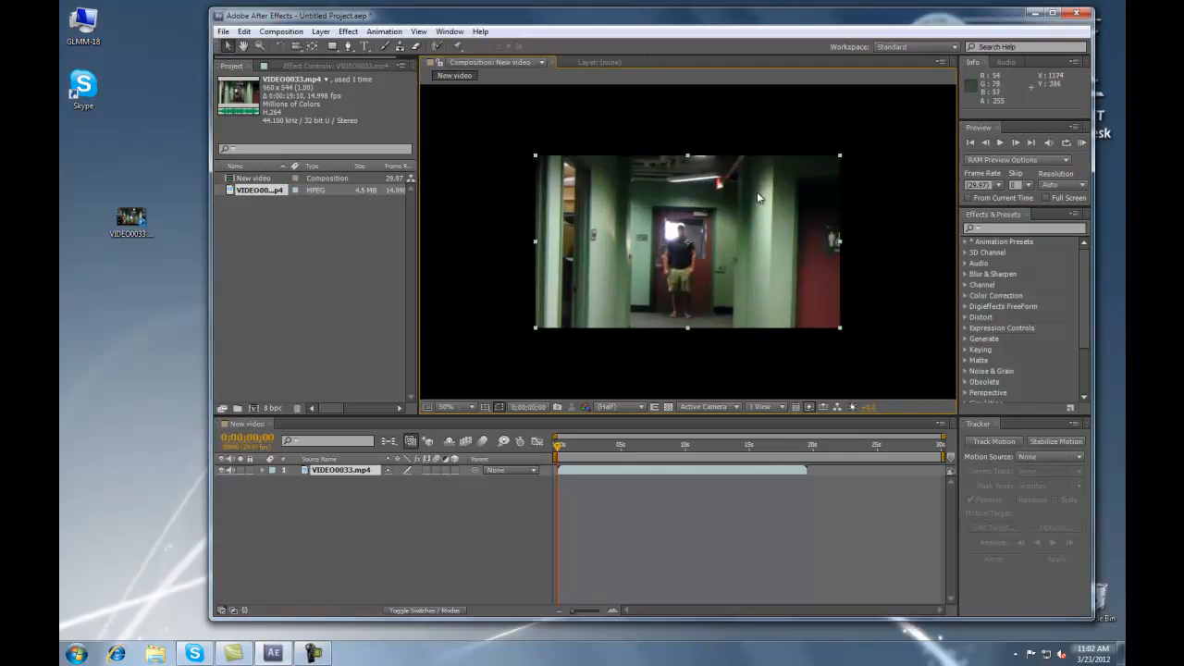
scroll(706, 235, up, 2)
scroll(705, 235, down, 5)
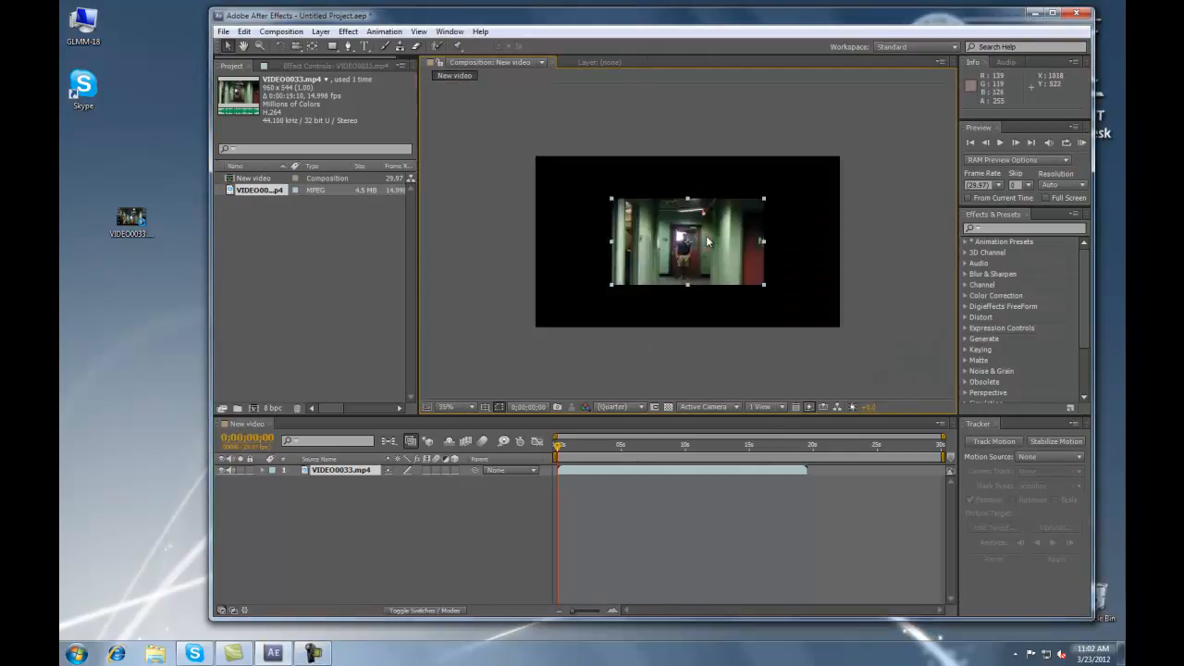
scroll(706, 235, up, 5)
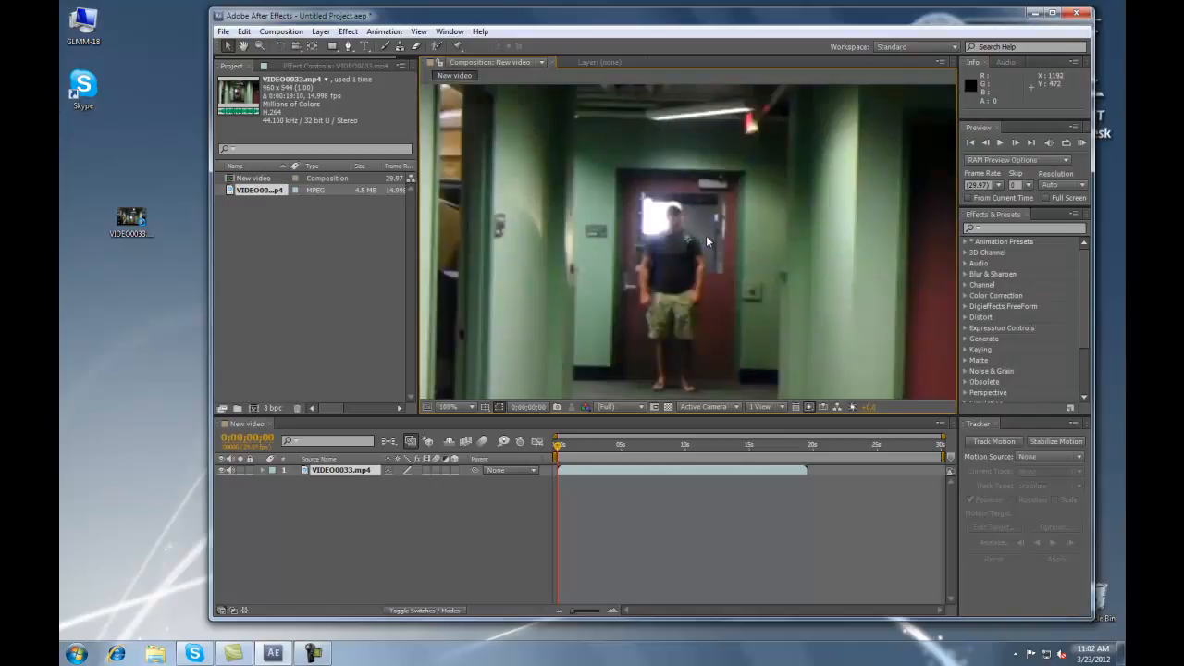
click(314, 653)
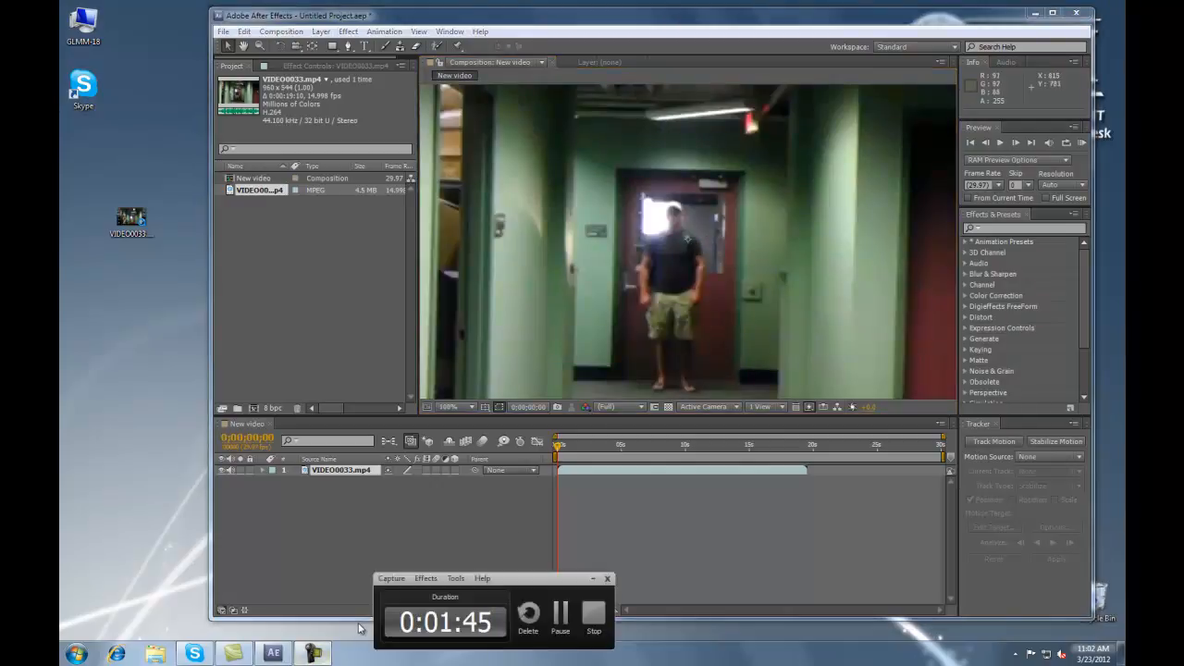
click(557, 614)
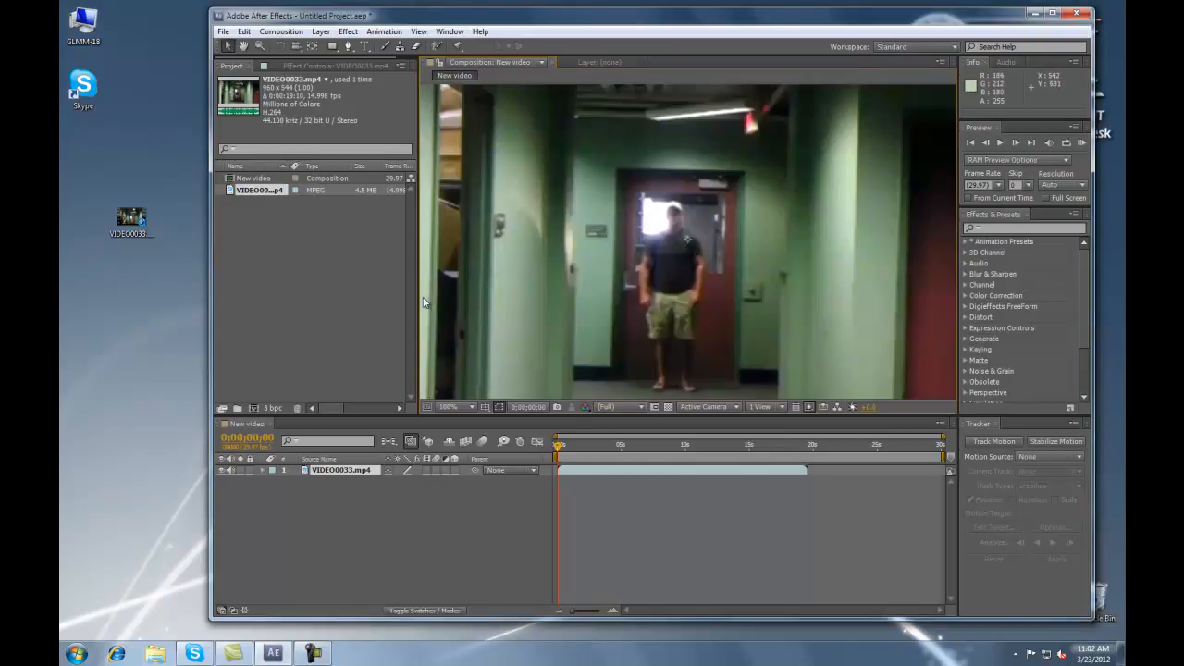
Step: Play the original VIDEO0033 clip from the desktop to examine its camera shake, and close the player
click(137, 216)
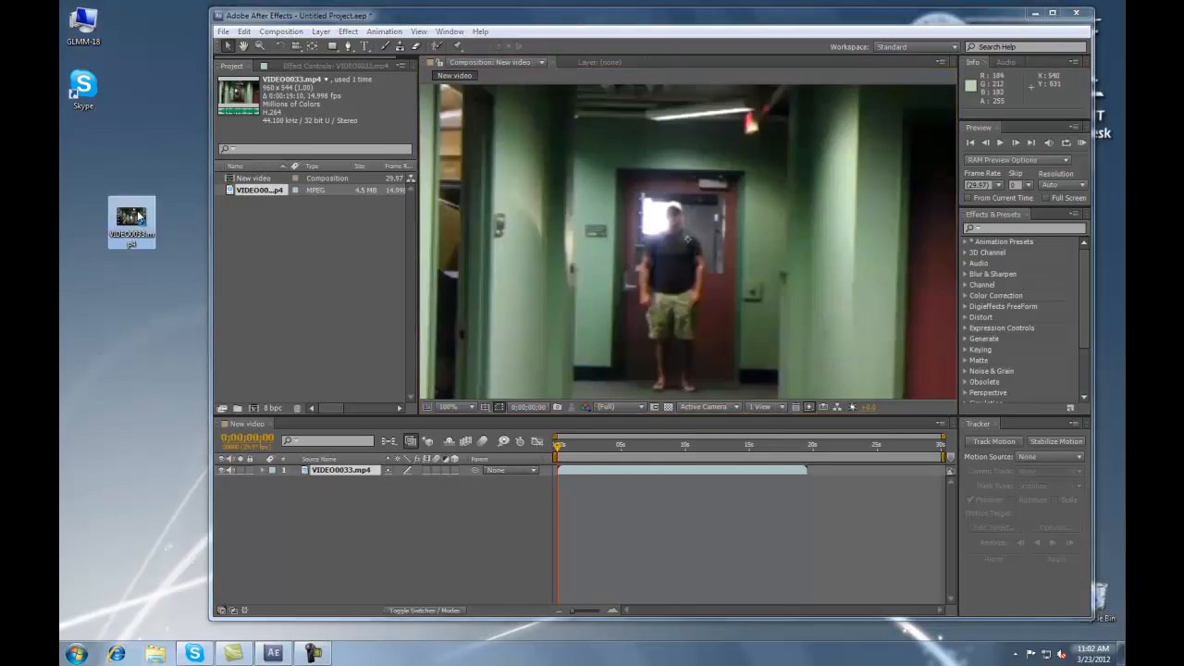
double_click(137, 216)
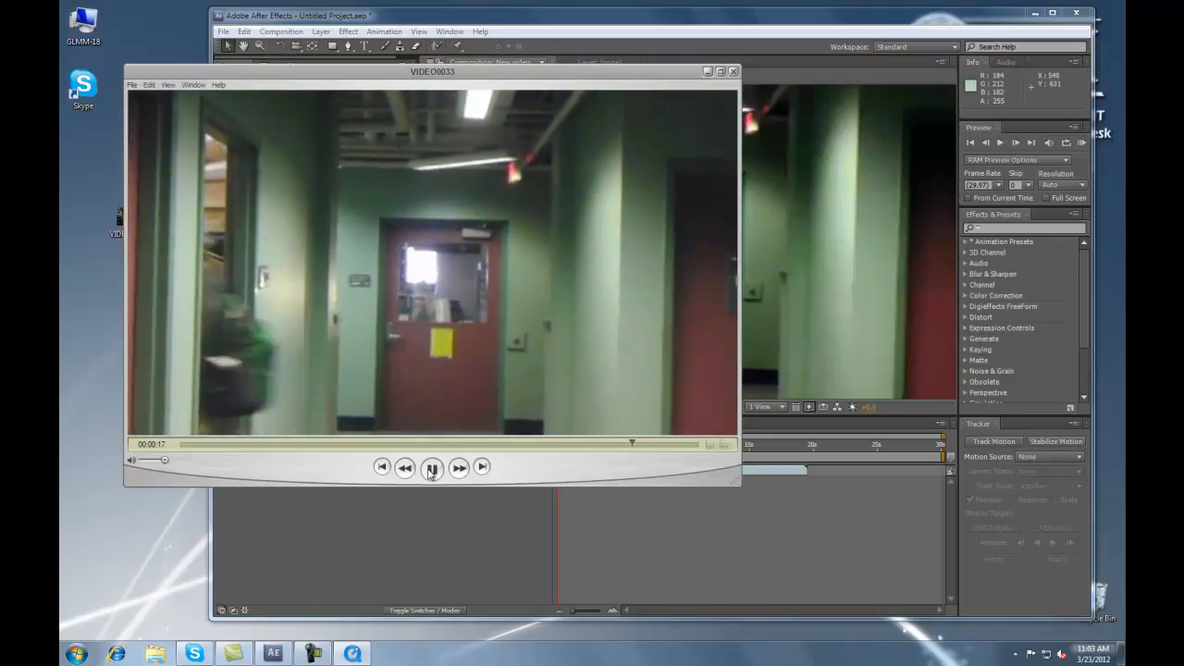
click(734, 72)
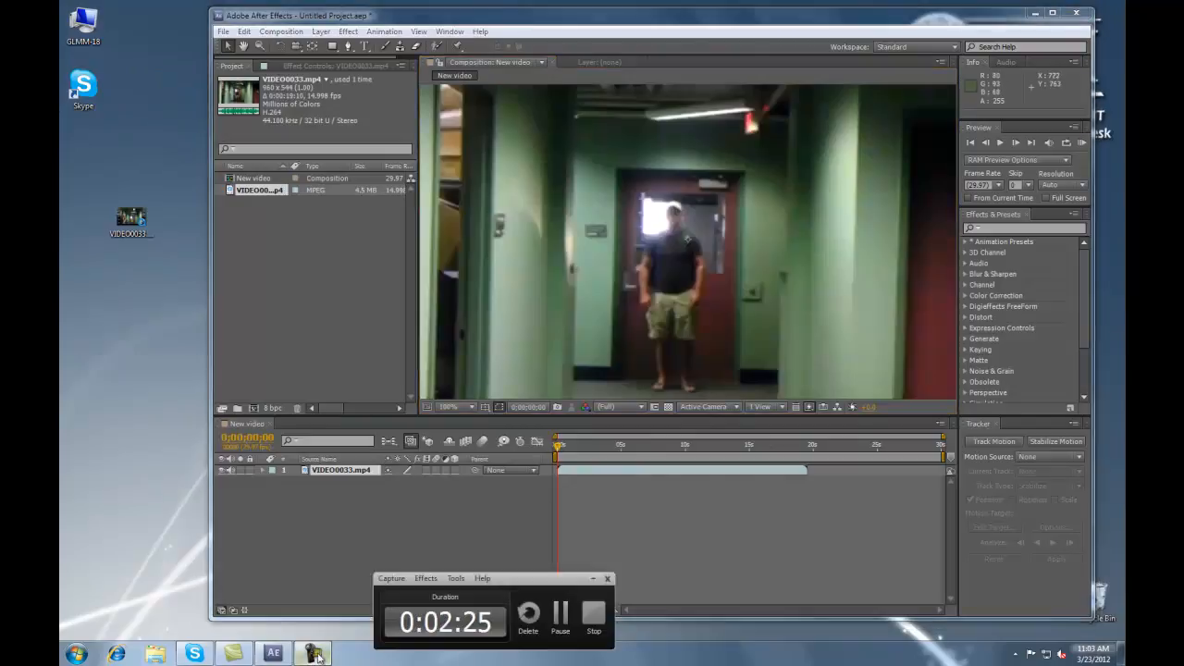
click(629, 514)
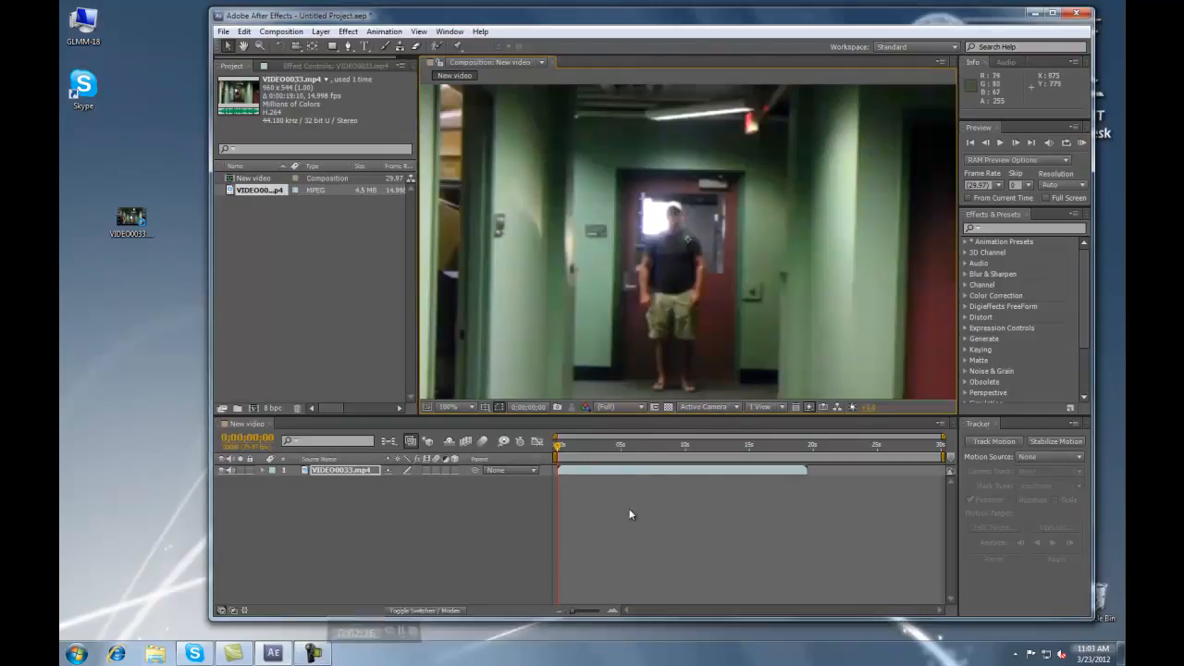
Step: Try motion tracking on the VIDEO0033.mp4 layer, placing the track point on the man's head and enlarging its search region
click(977, 444)
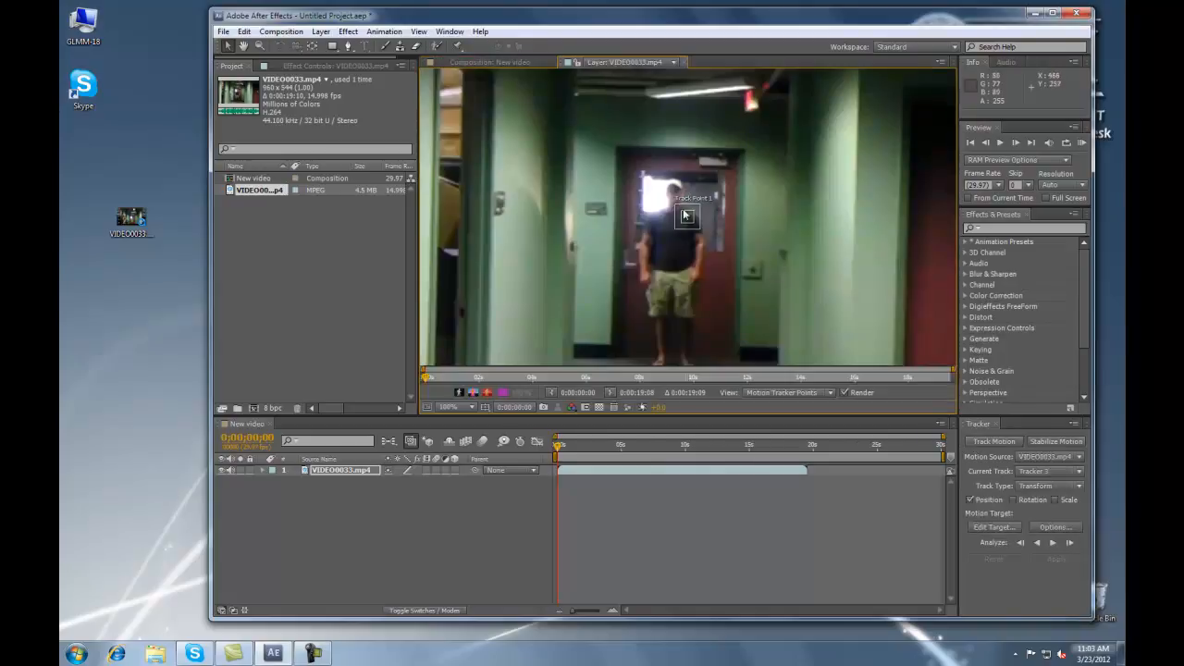
drag(687, 217, 658, 174)
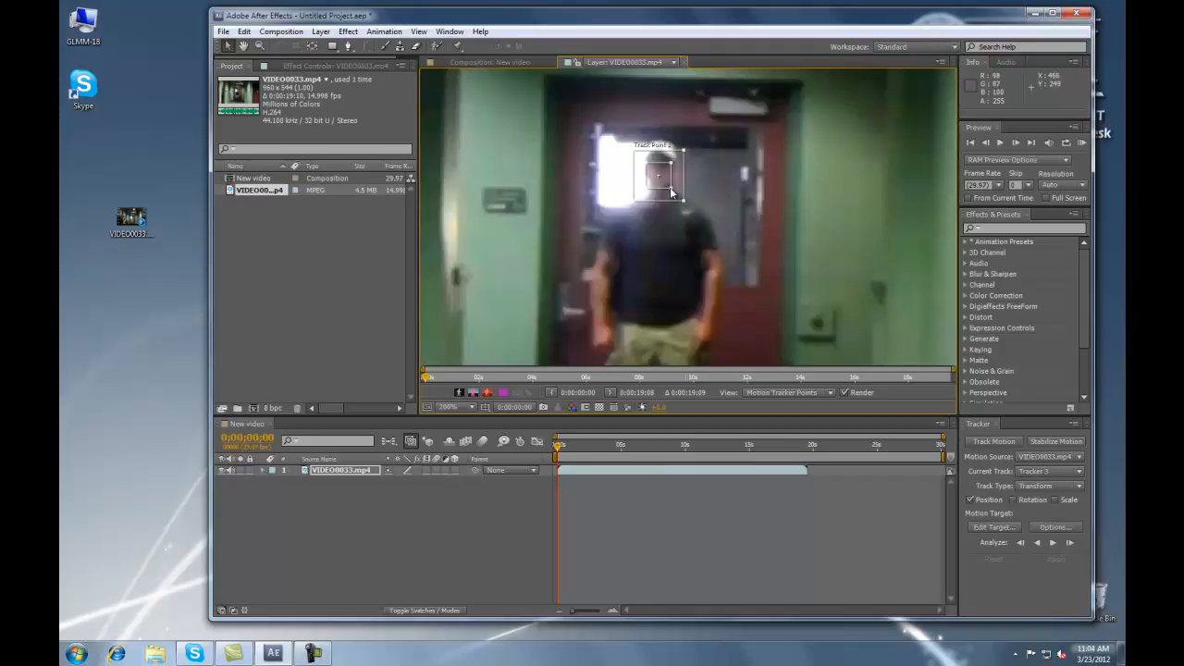
drag(671, 192, 719, 235)
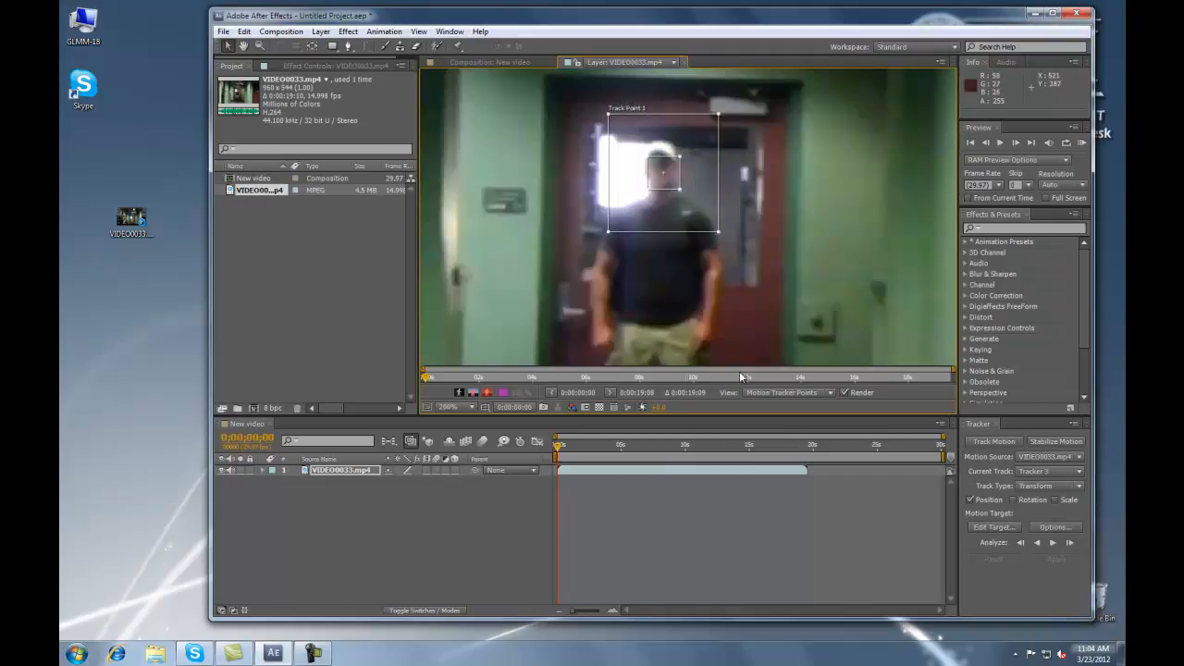
Step: Apply Warp Stabilizer to the VIDEO0033.mp4 layer and let the background analysis run to completion
click(1044, 444)
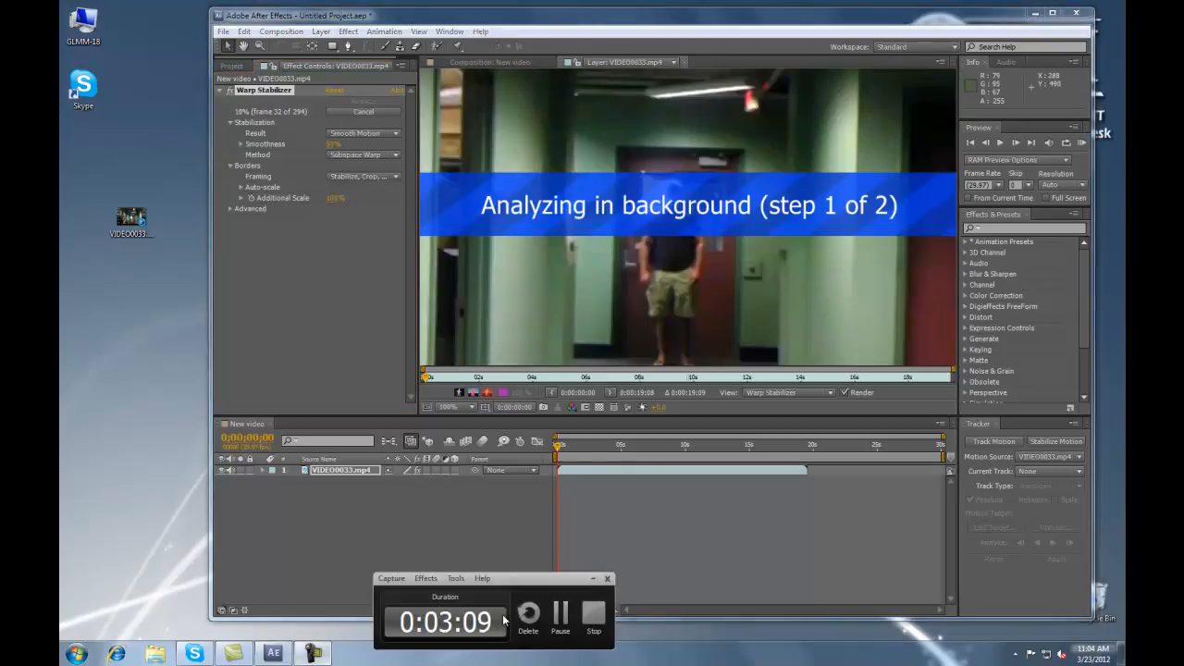
click(560, 613)
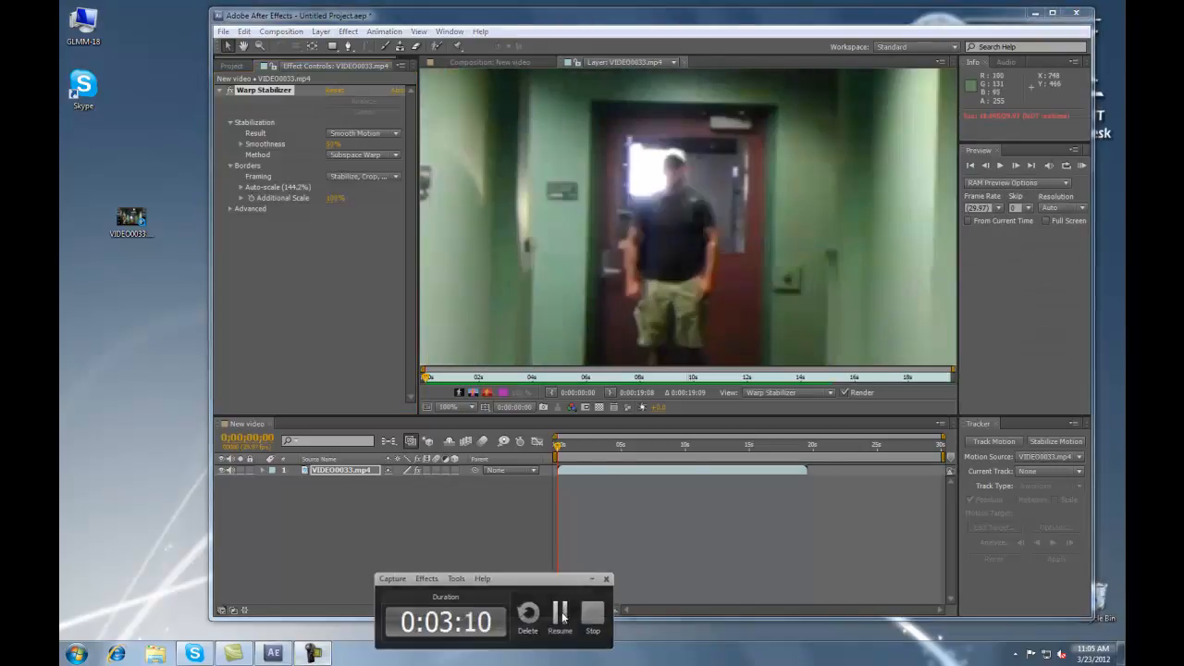
Step: Preview the stabilized VIDEO0033.mp4 clip to check how smooth its motion is
click(999, 165)
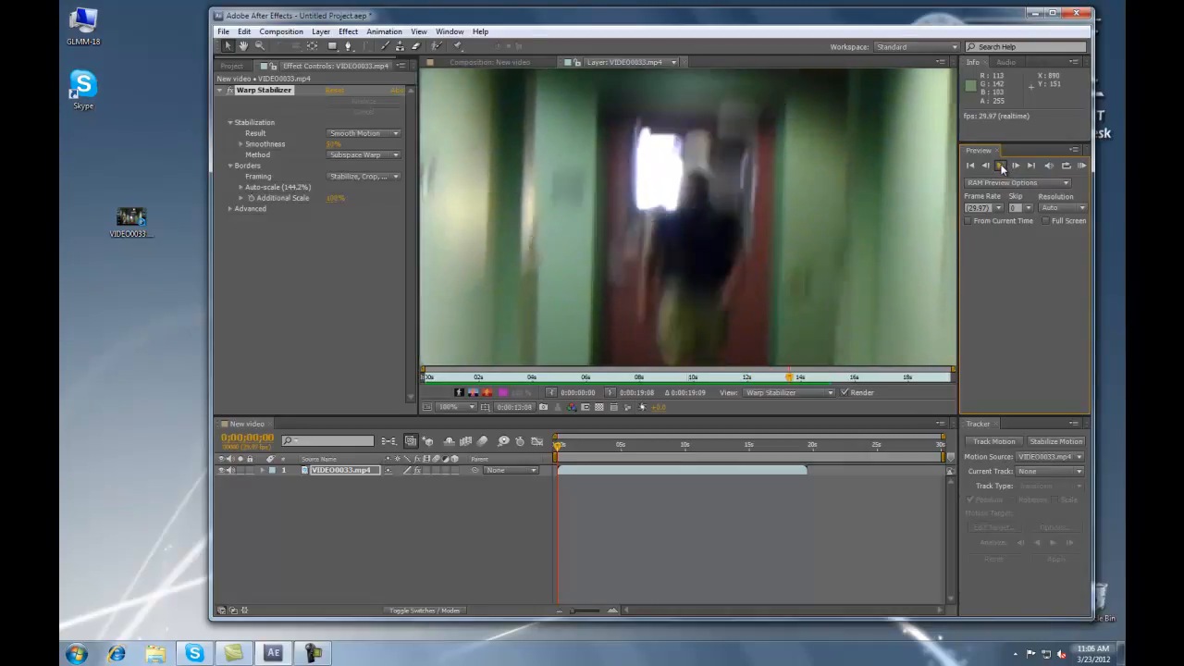
click(1002, 168)
click(1002, 168)
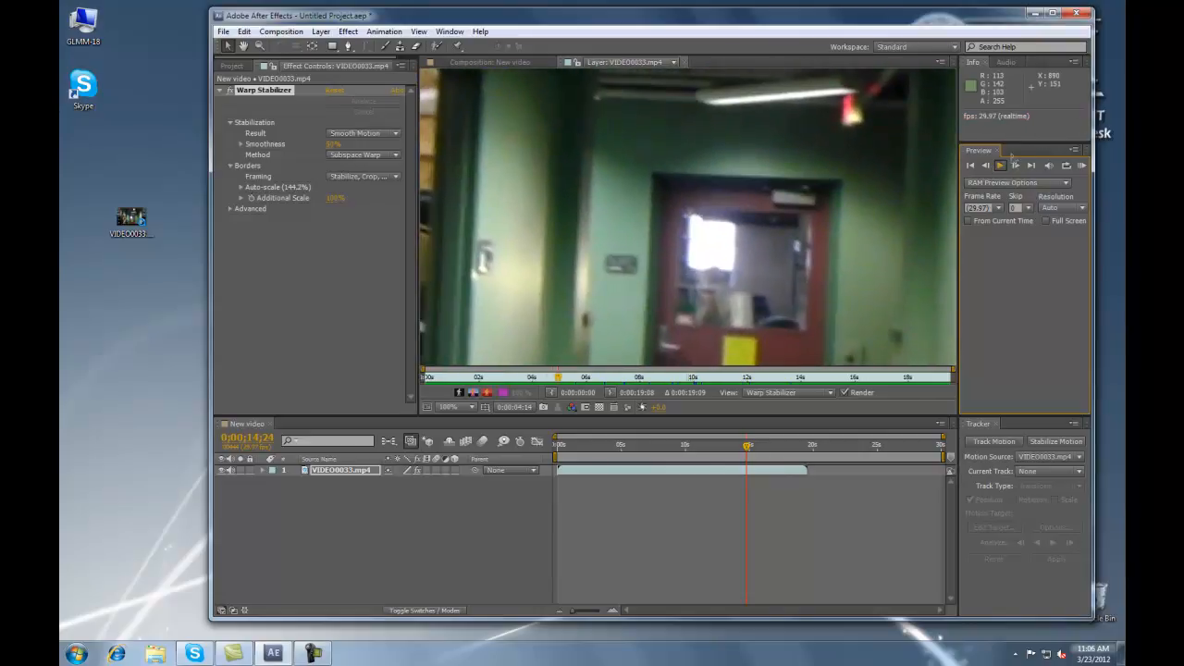
click(1002, 165)
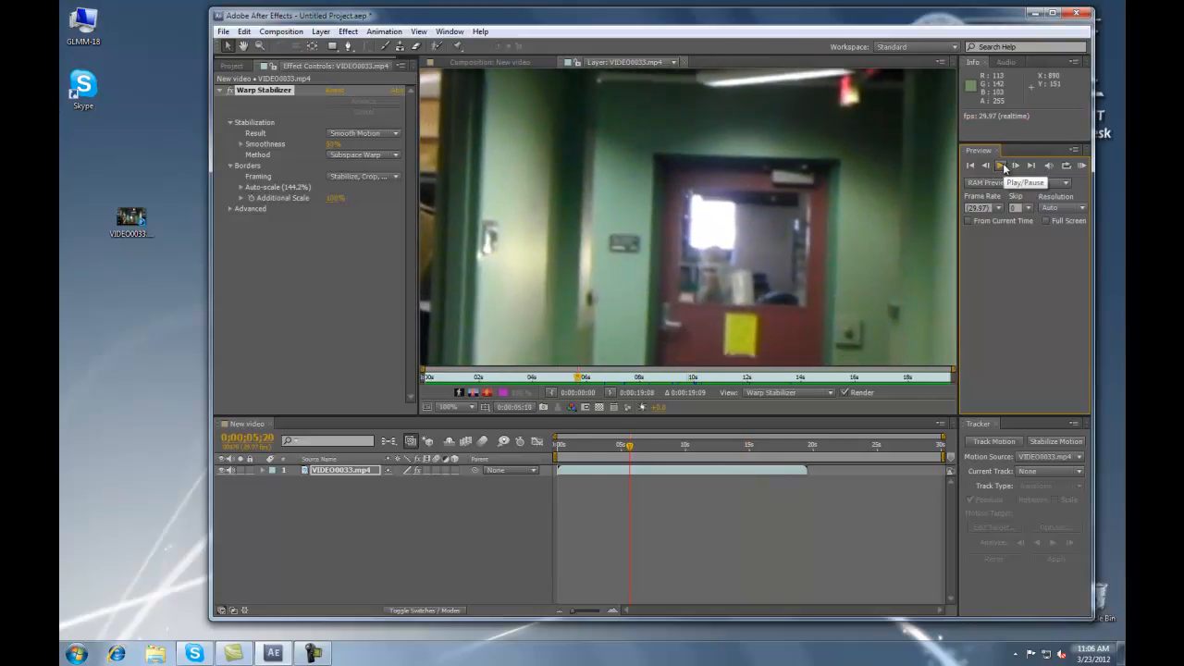
click(315, 653)
click(560, 614)
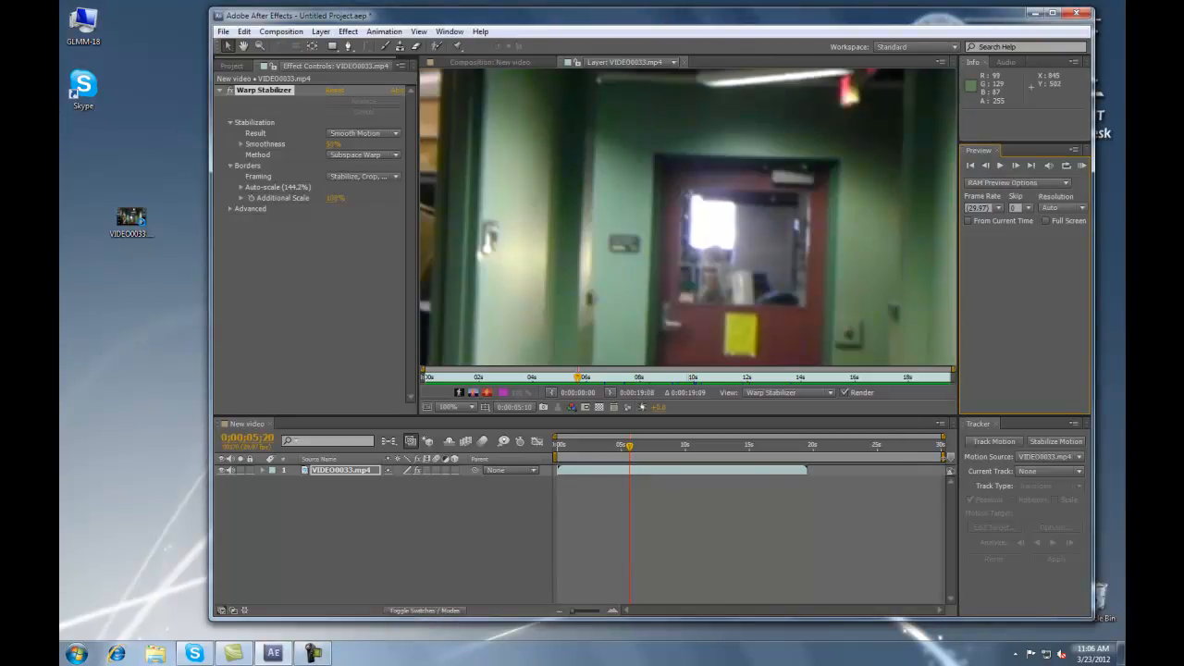
Step: Trim the composition's work area to end with the clip at about 0;00;19;15
drag(943, 456, 811, 455)
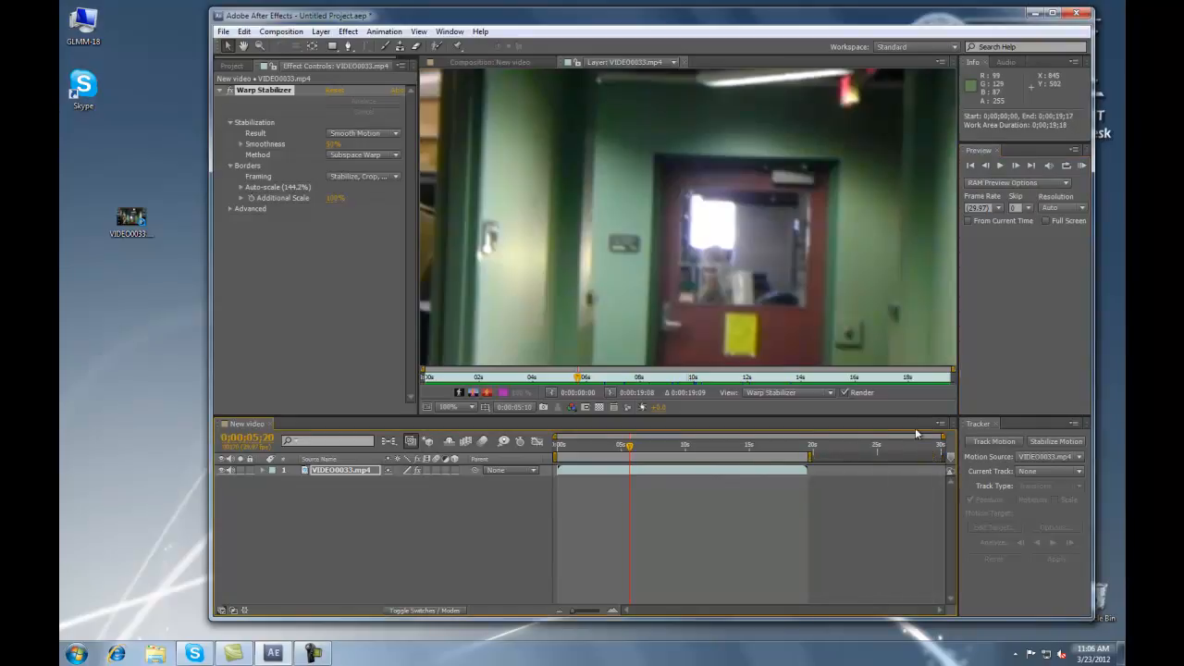
drag(942, 436, 694, 436)
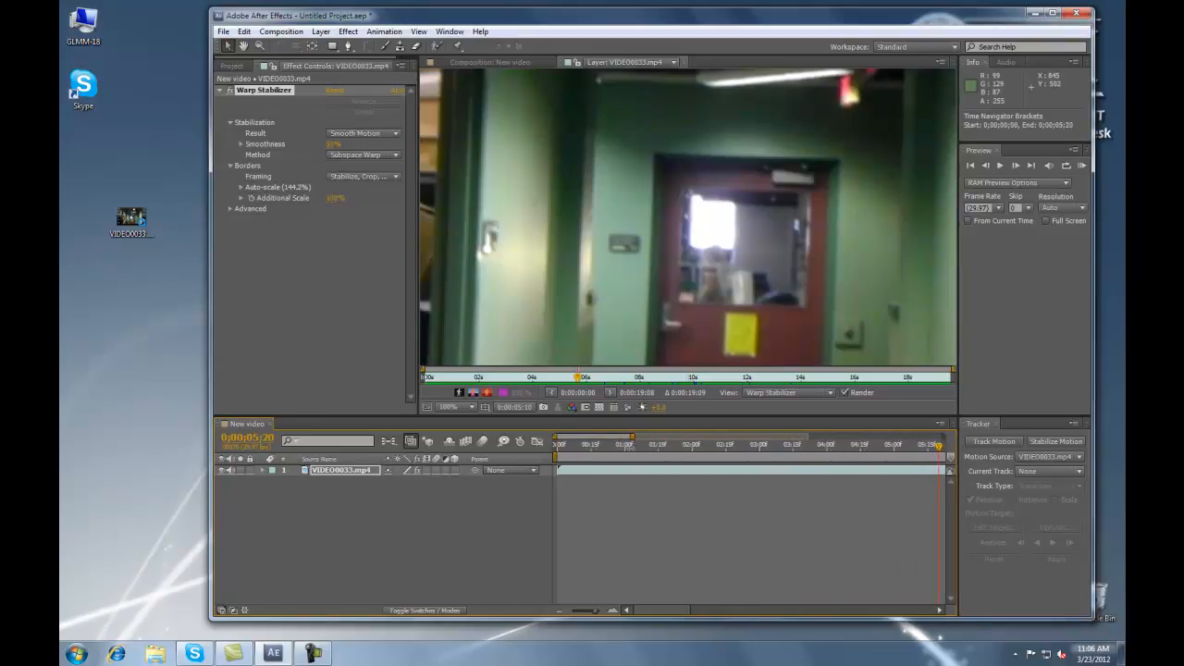
drag(669, 447, 812, 436)
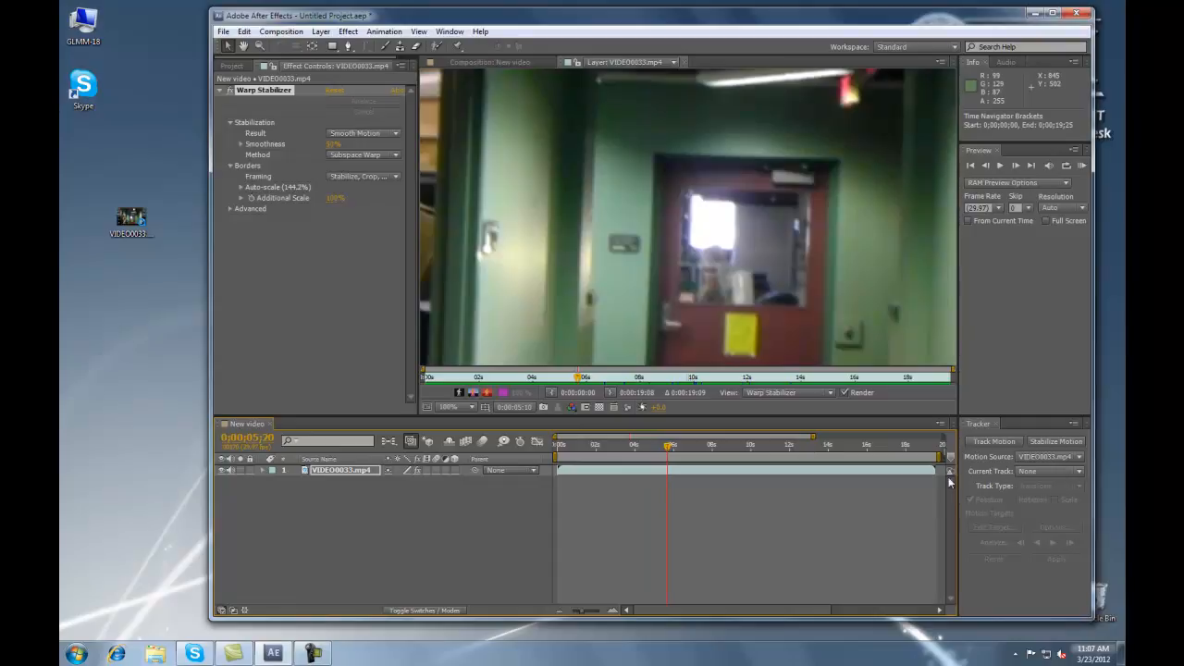
drag(938, 457, 935, 457)
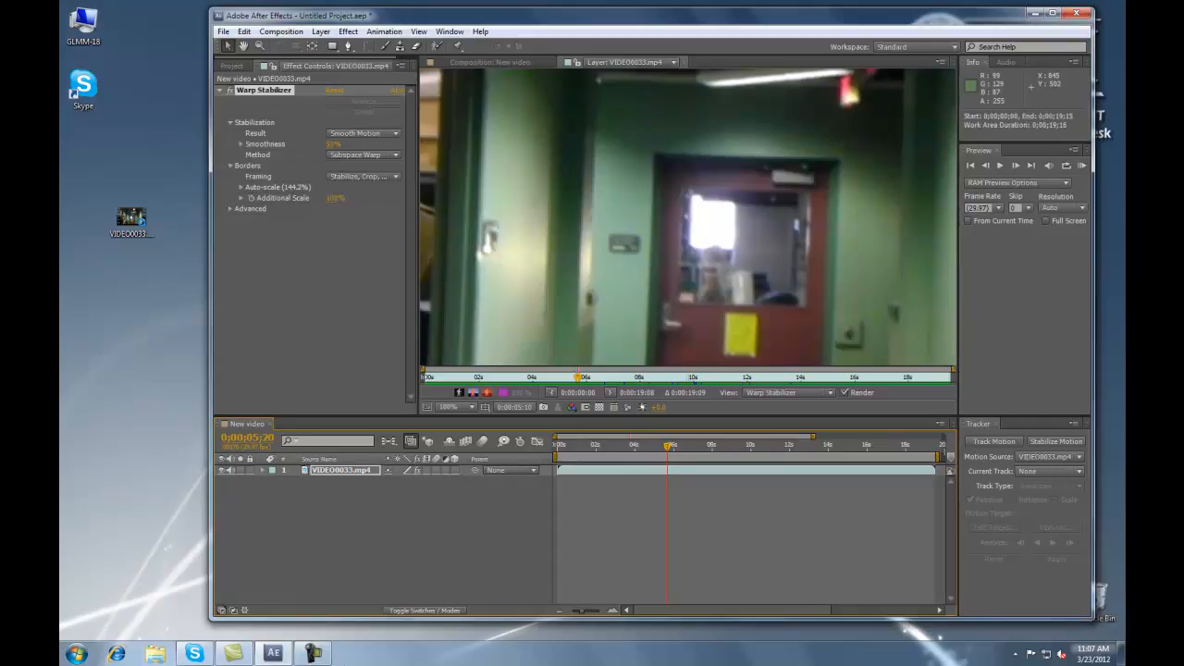
Step: Reduce the Warp Stabilizer's Additional Scale to 84%
click(314, 653)
click(354, 297)
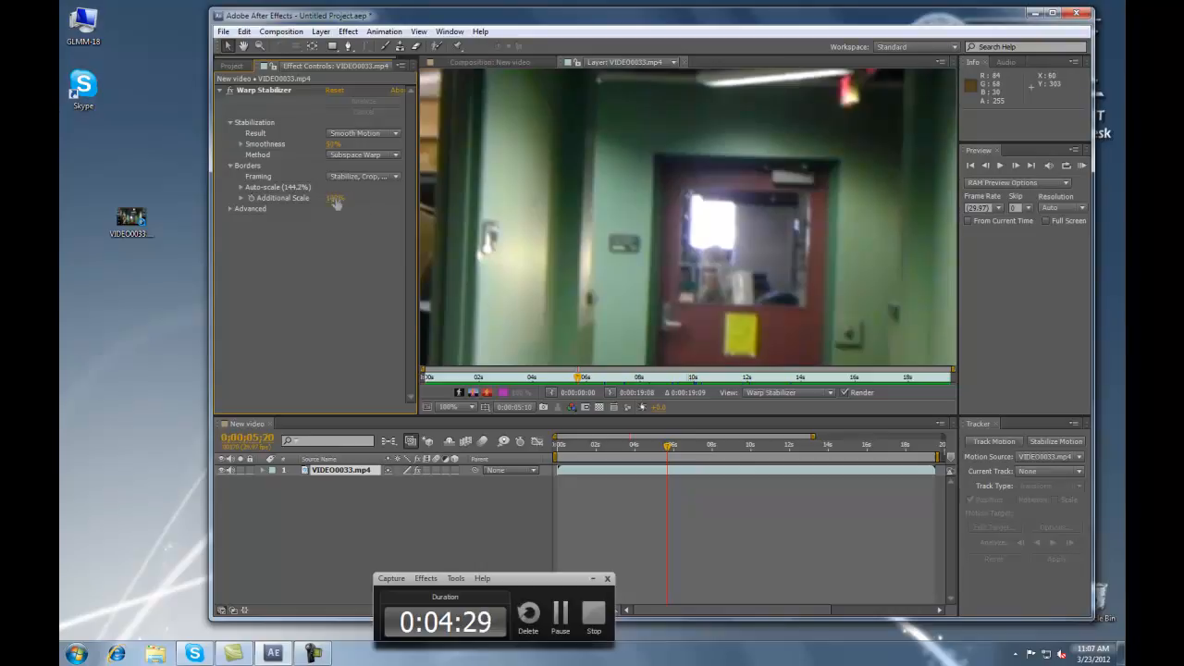
mouse_move(334, 198)
mouse_down()
mouse_move(424, 196)
mouse_move(282, 203)
mouse_move(323, 198)
mouse_up()
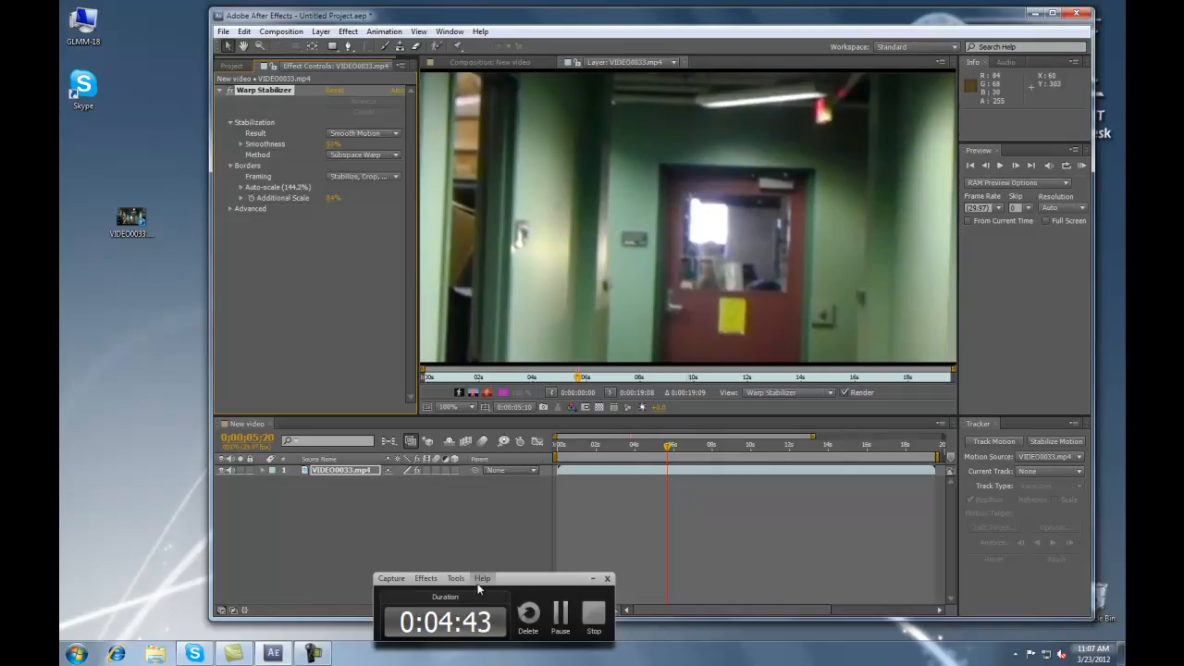
click(560, 613)
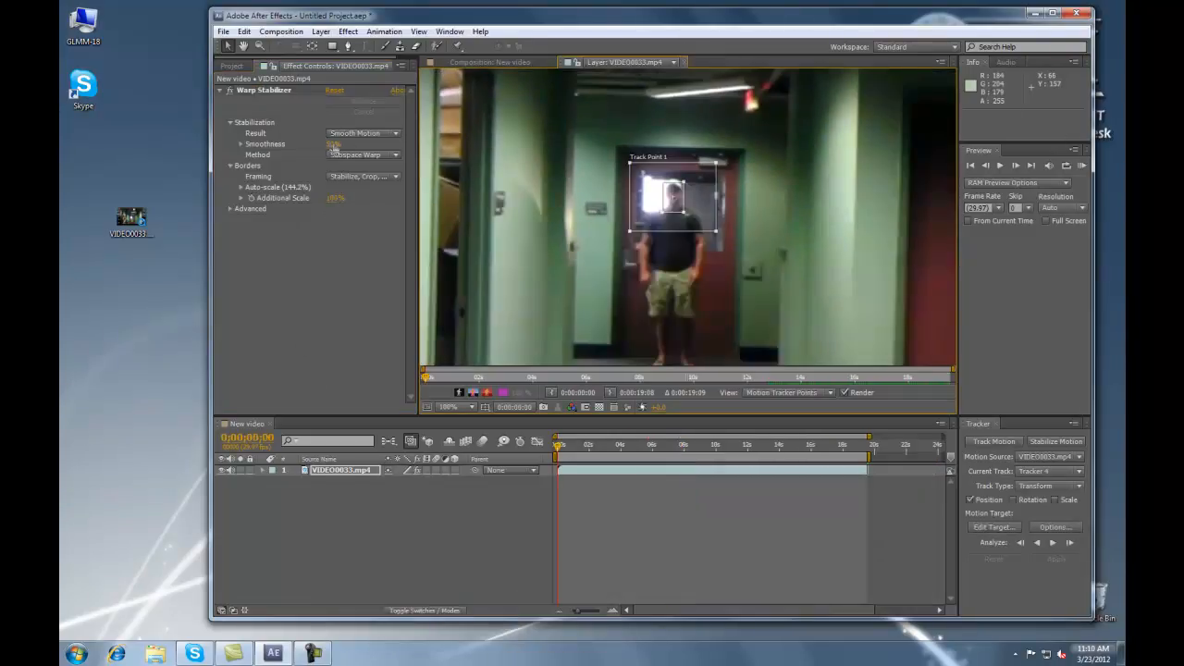
Step: Lower the Warp Stabilizer's Smoothness and check the Result and Method choices, keeping Smooth Motion and Subspace Warp
drag(331, 144, 315, 143)
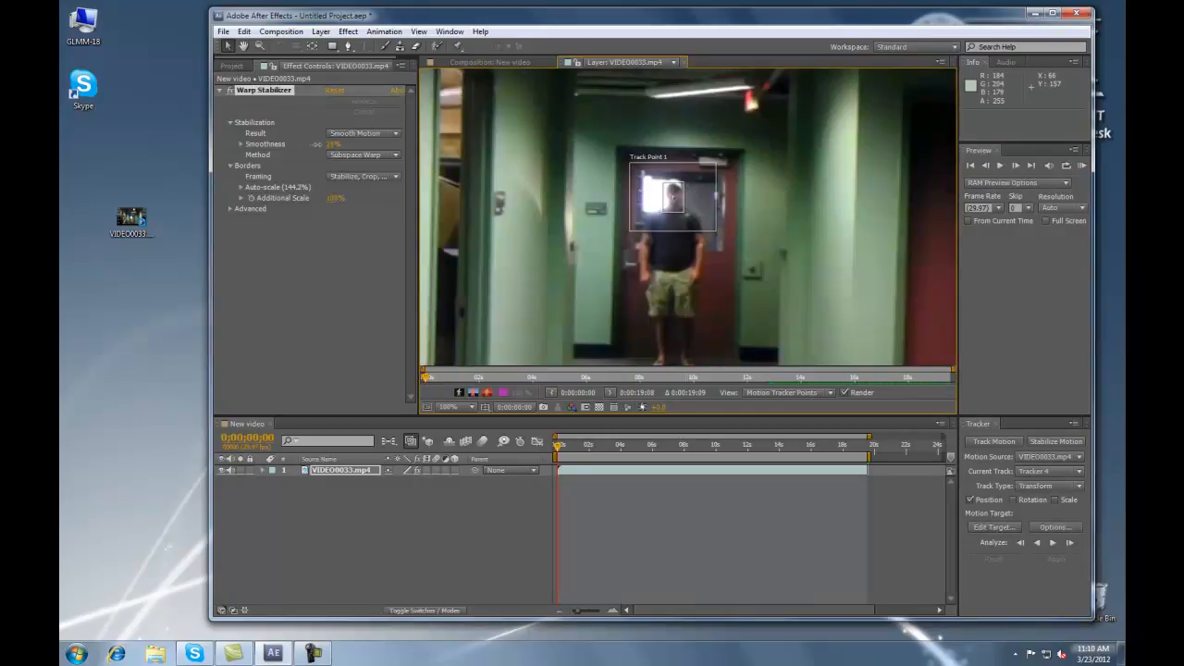
click(368, 134)
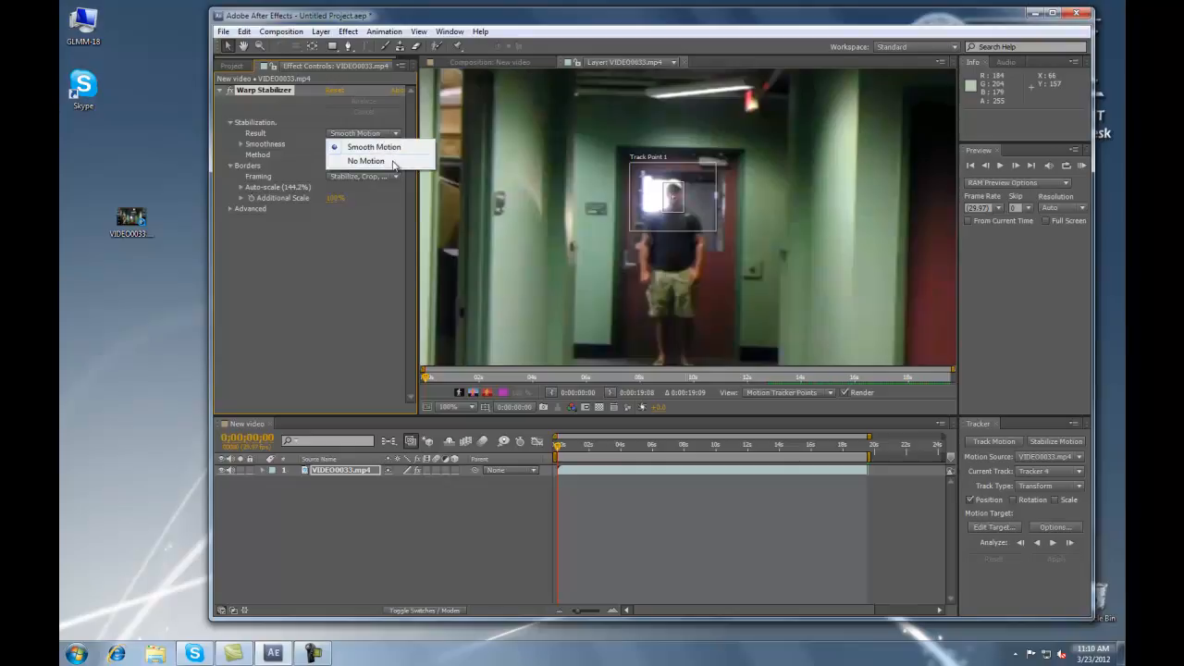
click(390, 148)
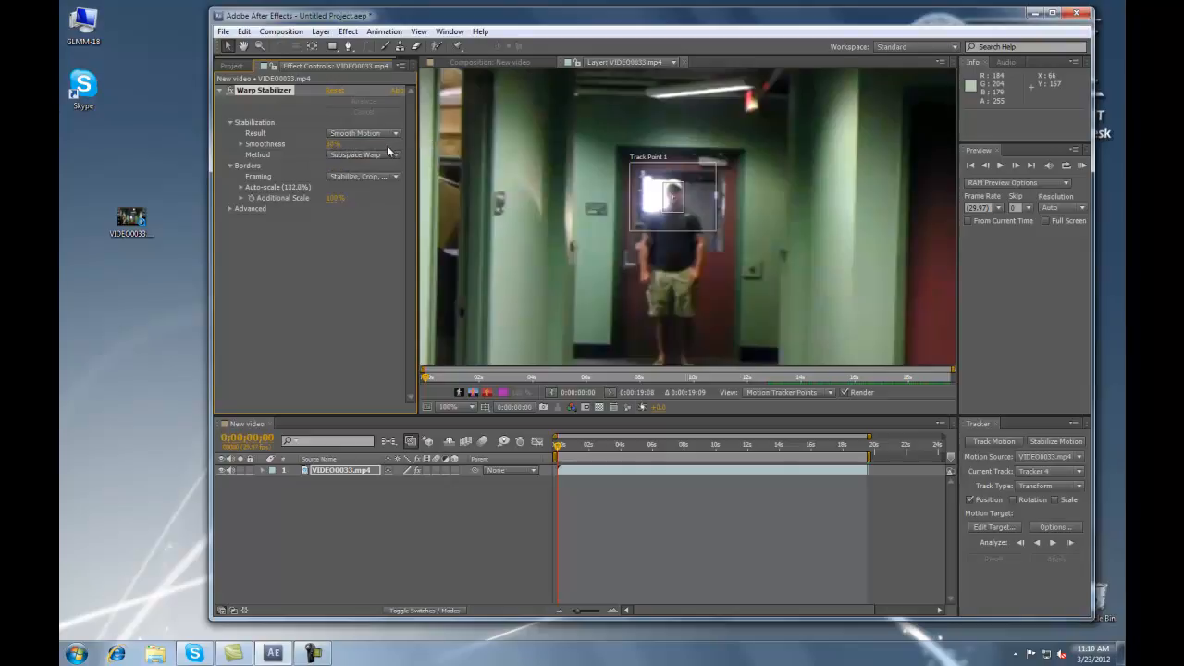
click(367, 156)
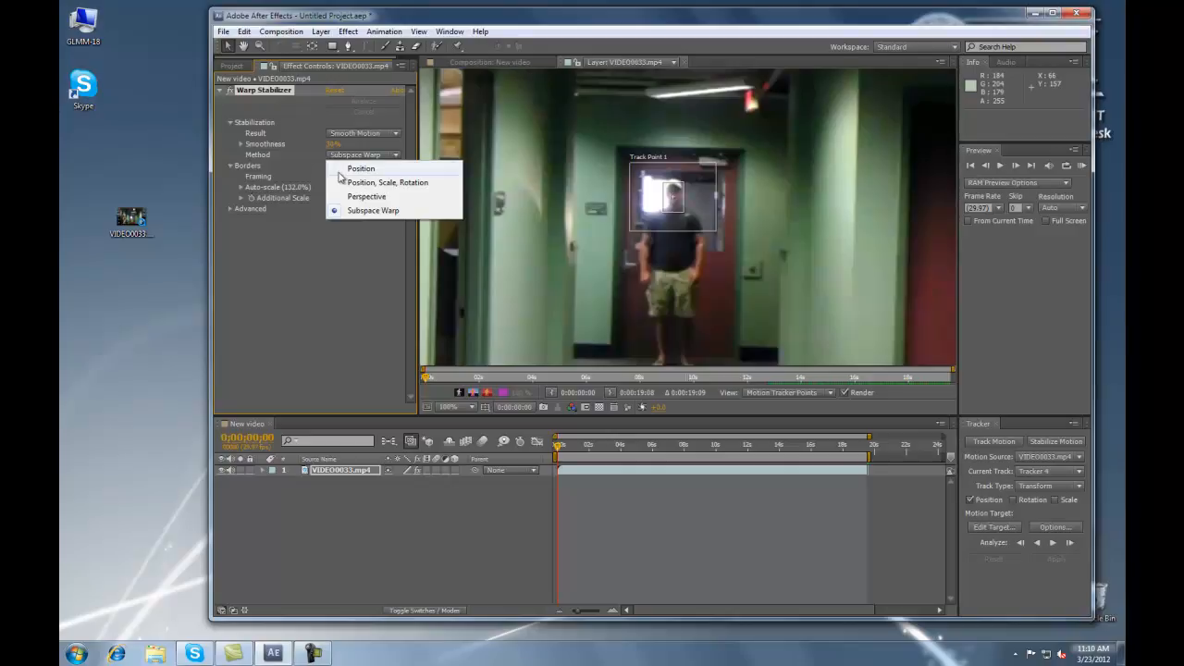
click(297, 157)
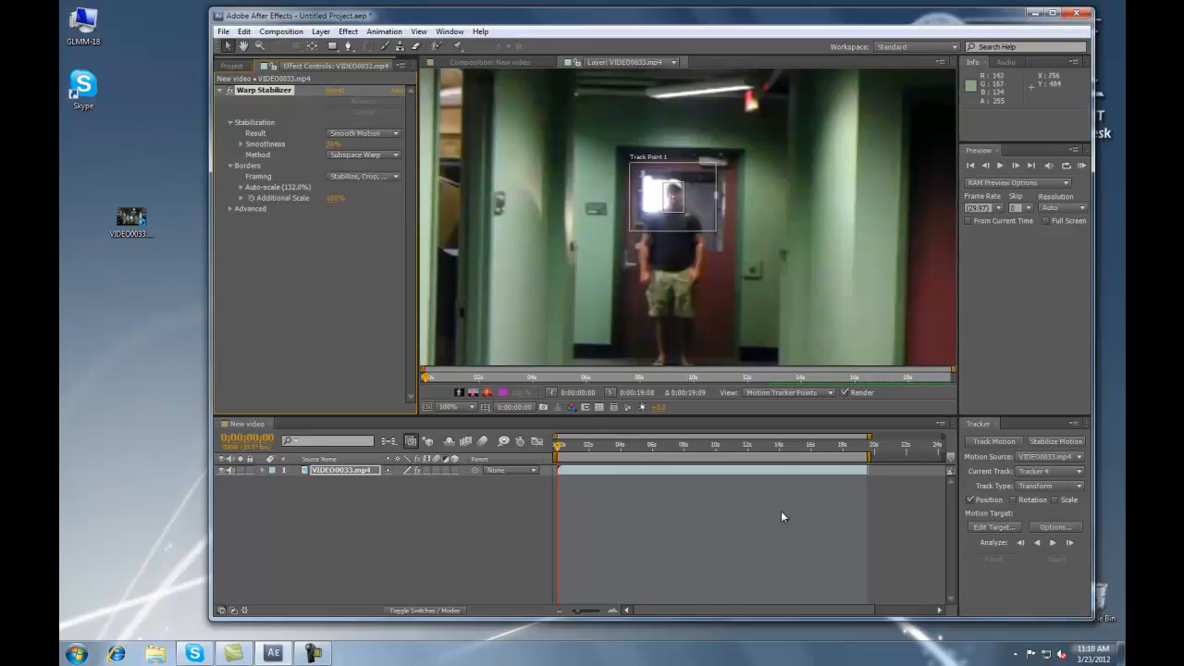
Step: Preview the clip with the lowered Smoothness and return to its first frame
click(1001, 165)
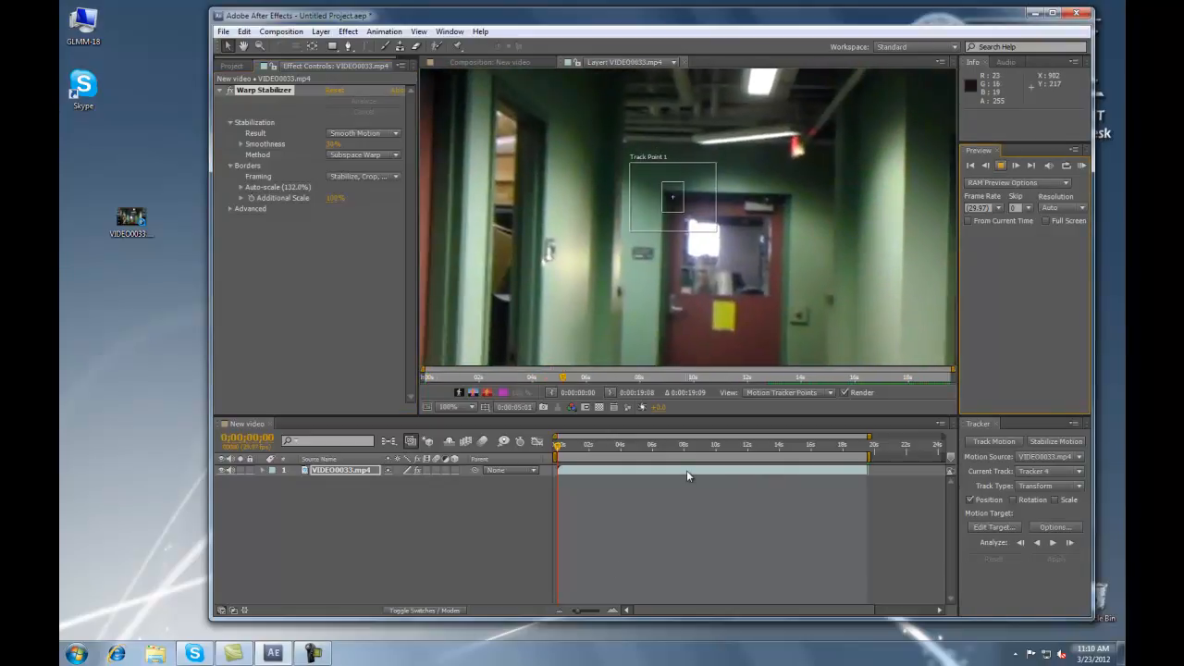
click(971, 166)
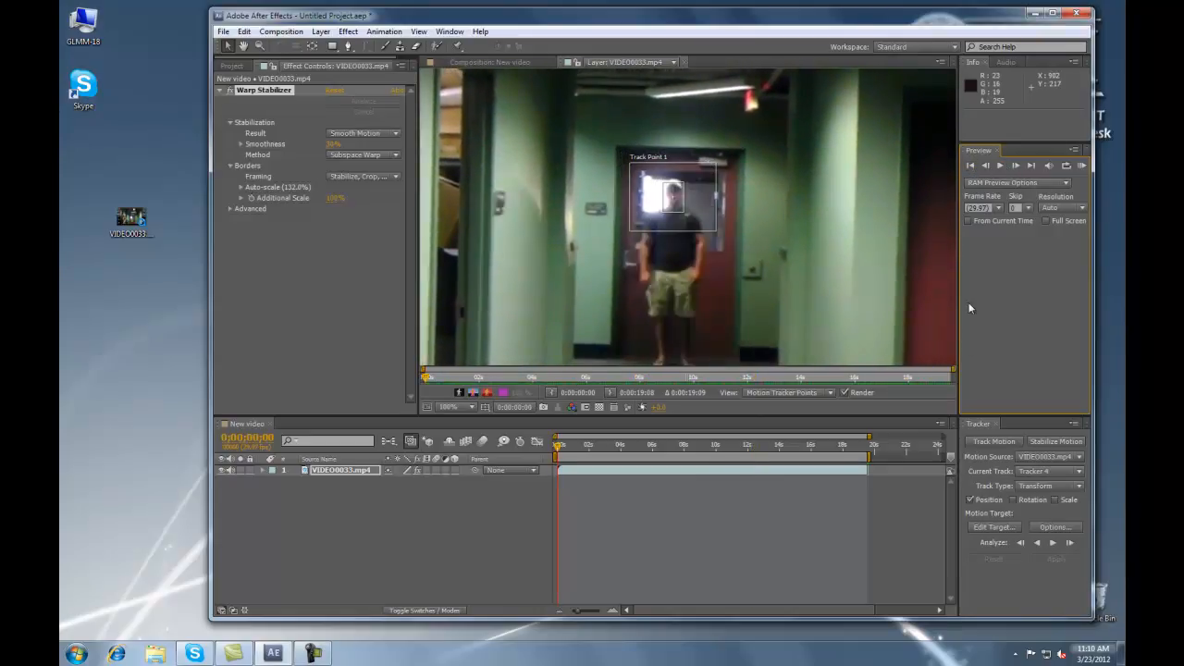
click(1001, 441)
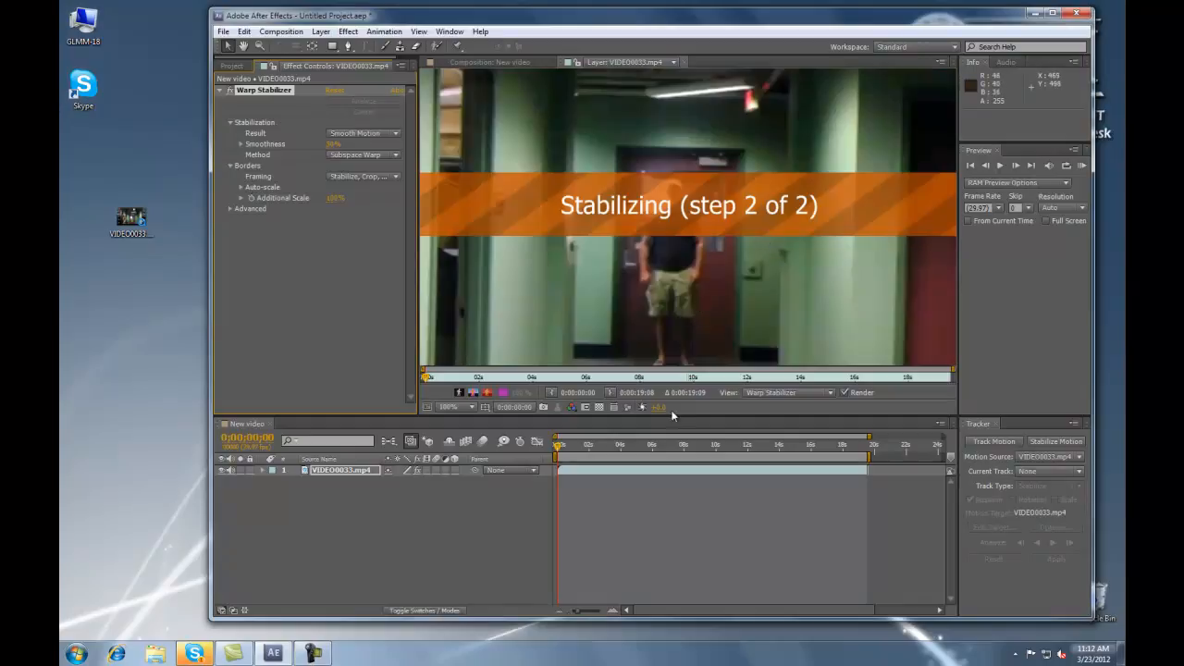
click(198, 658)
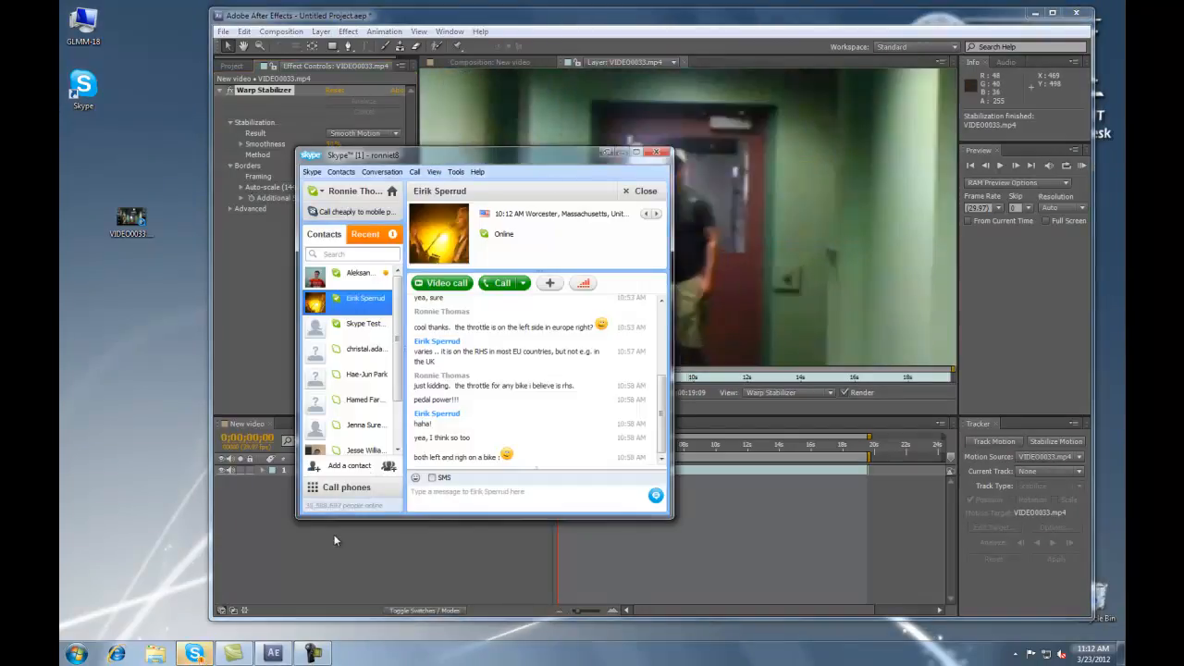
click(619, 153)
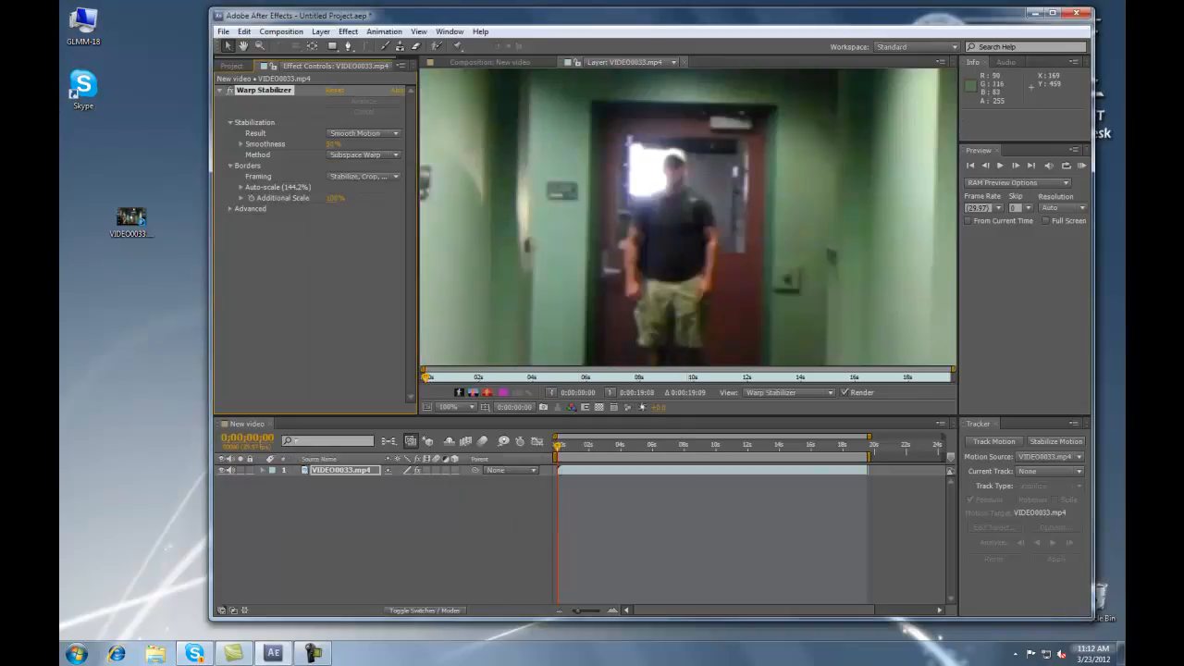
Step: Play the stabilized VIDEO0033.mp4 layer in stages to about 0;00;13;14 to judge its motion
mouse_move(302, 661)
click(1000, 166)
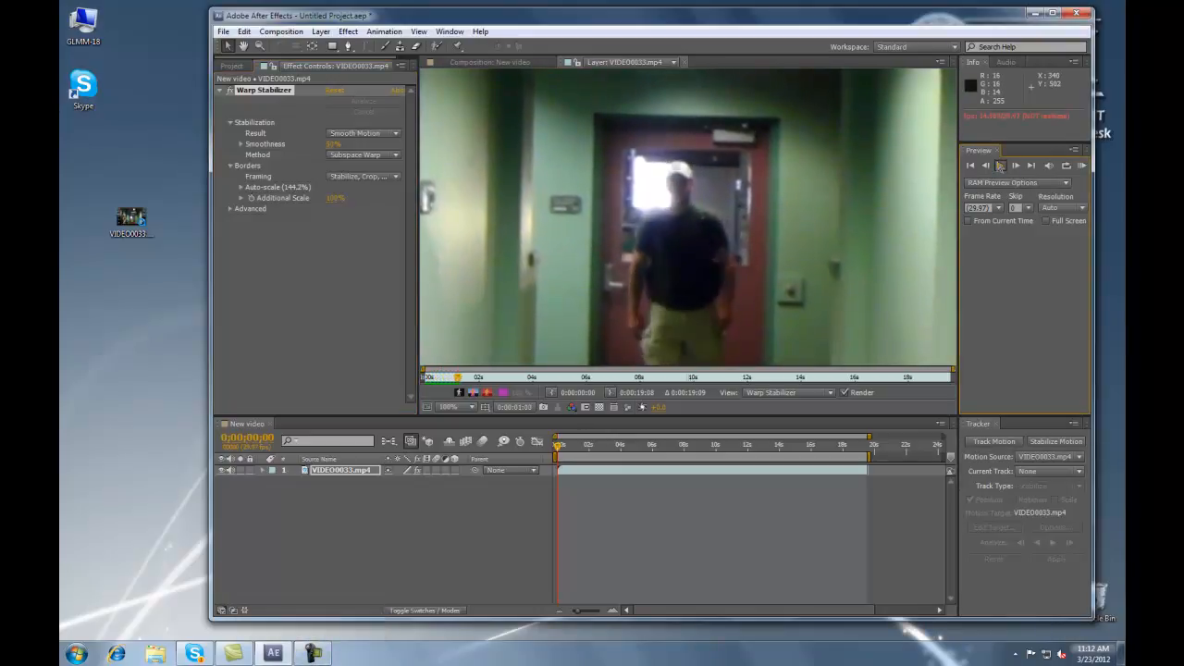
click(999, 167)
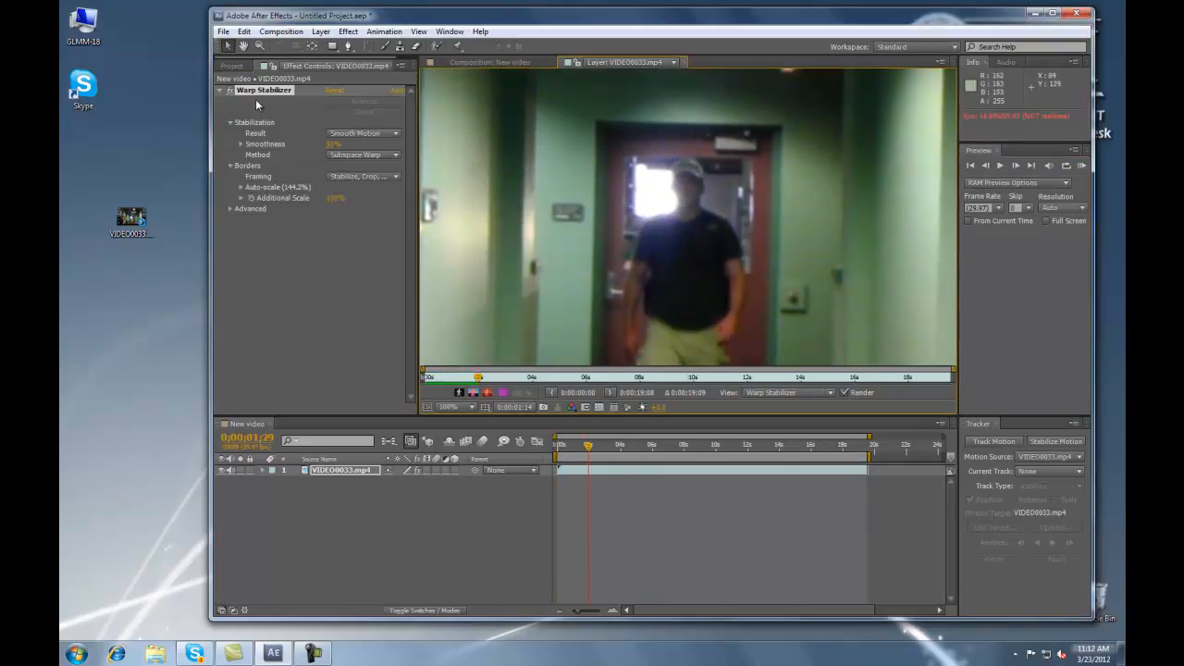
click(1006, 169)
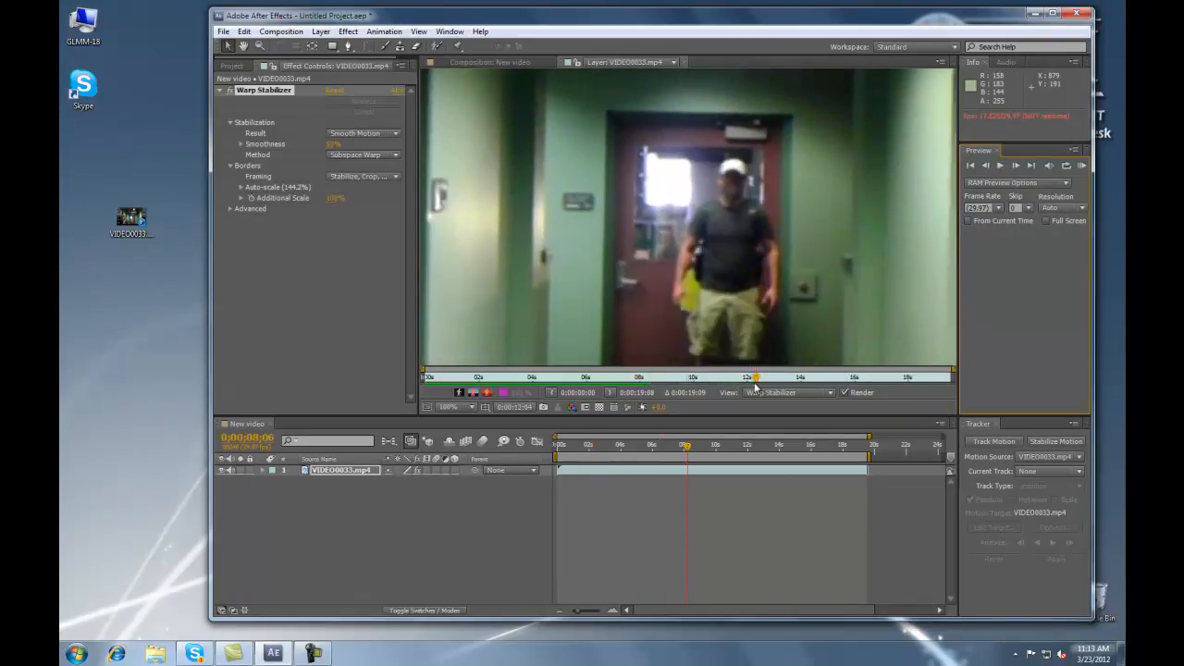
click(999, 166)
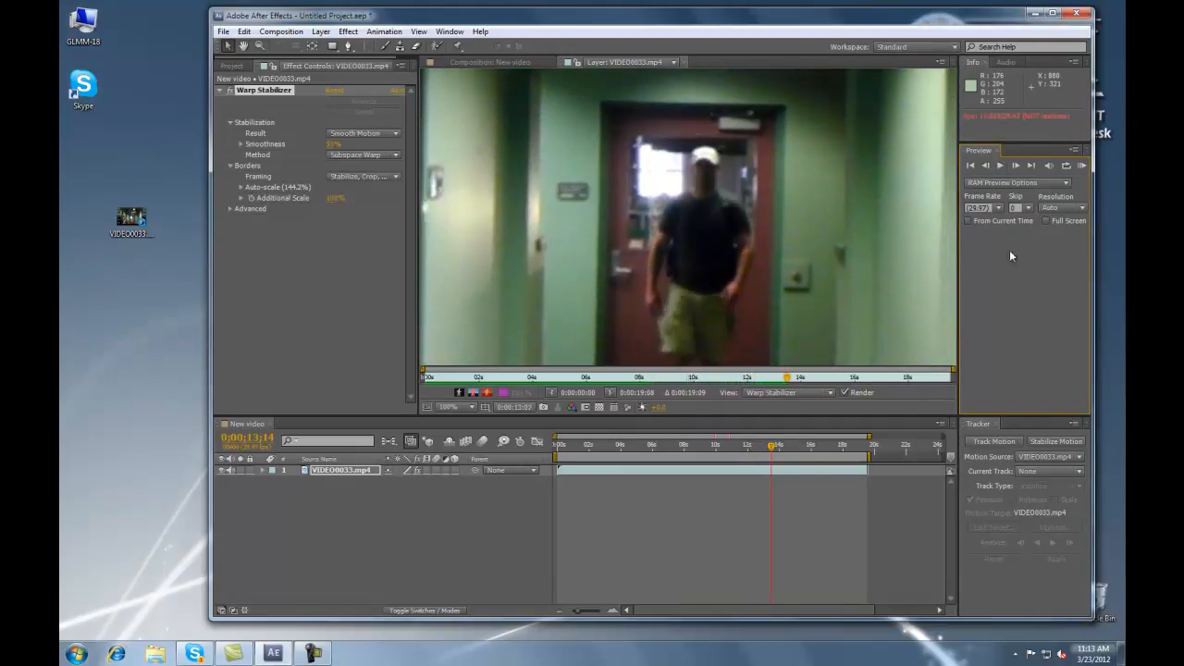
Step: Start a motion track on VIDEO0033.mp4 at 0;00;13;14, fit an enlarged Track Point 1 around the man's head, and play the footage
click(993, 441)
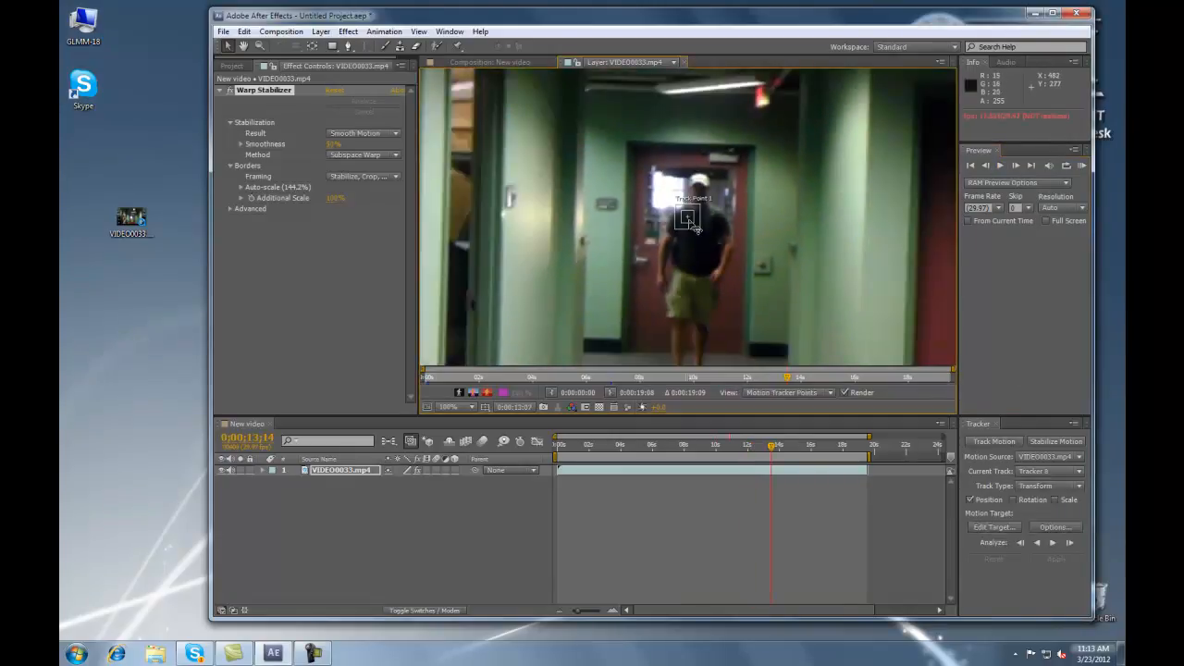
mouse_move(700, 199)
mouse_down()
mouse_move(696, 191)
mouse_move(725, 220)
mouse_move(739, 217)
mouse_move(712, 208)
mouse_move(719, 216)
mouse_move(720, 199)
mouse_move(714, 209)
mouse_up()
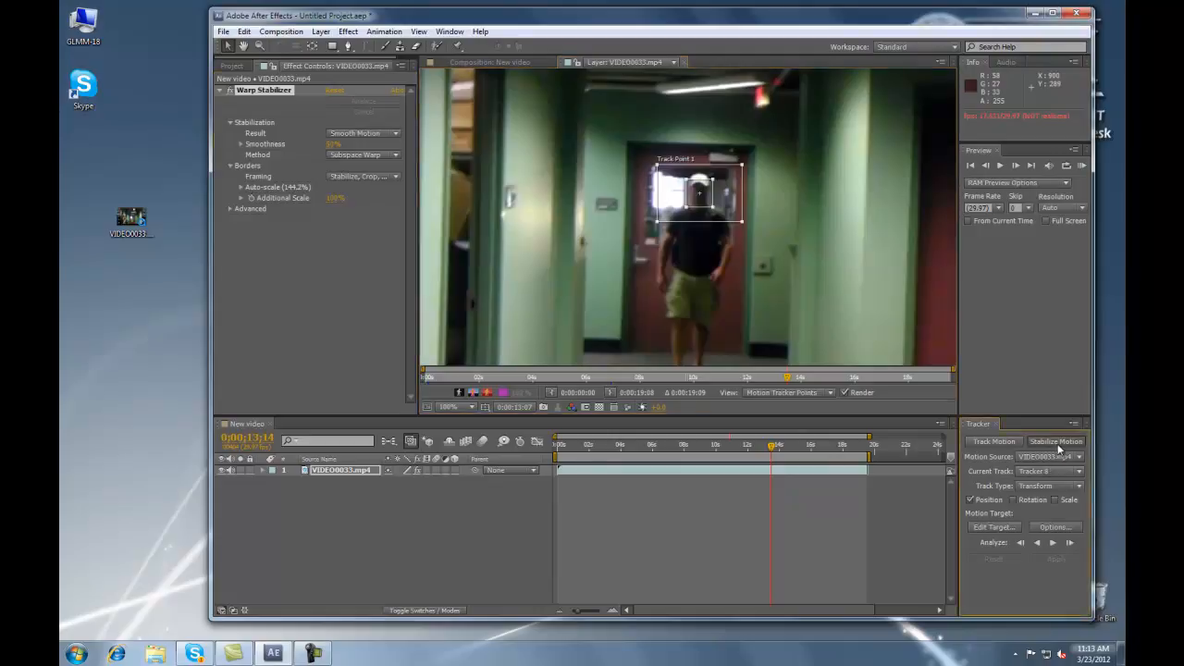
click(1002, 165)
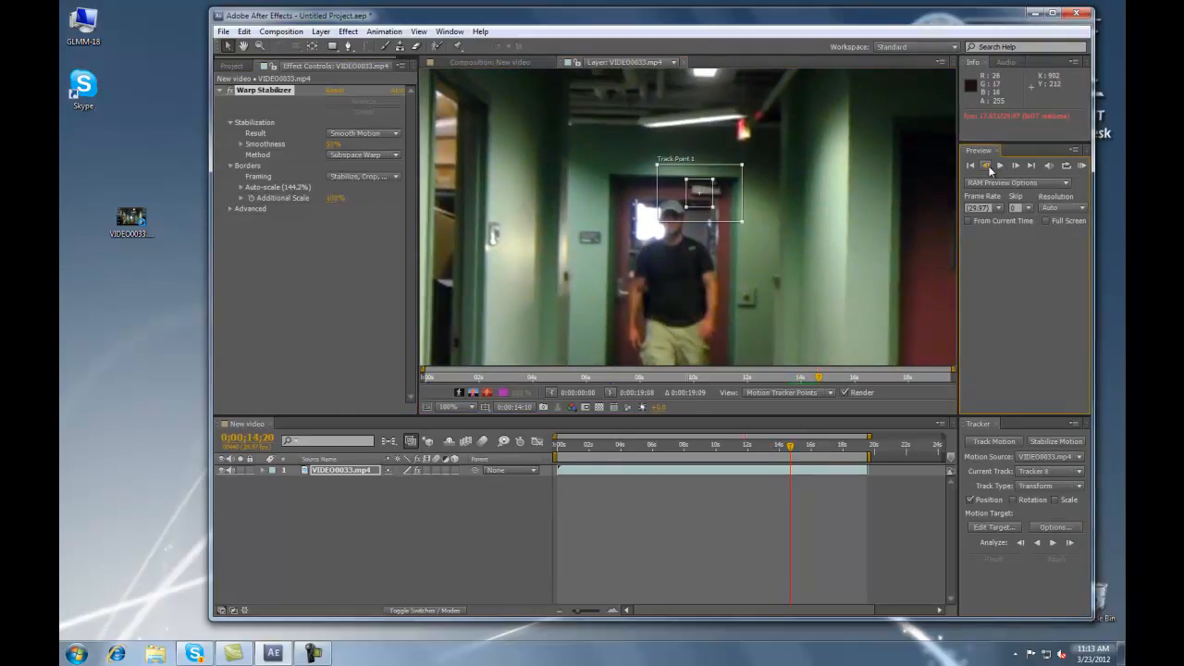
Step: Step the footage back frame by frame to 0;00;12;21 and move Track Point 1 onto the man's head
click(987, 167)
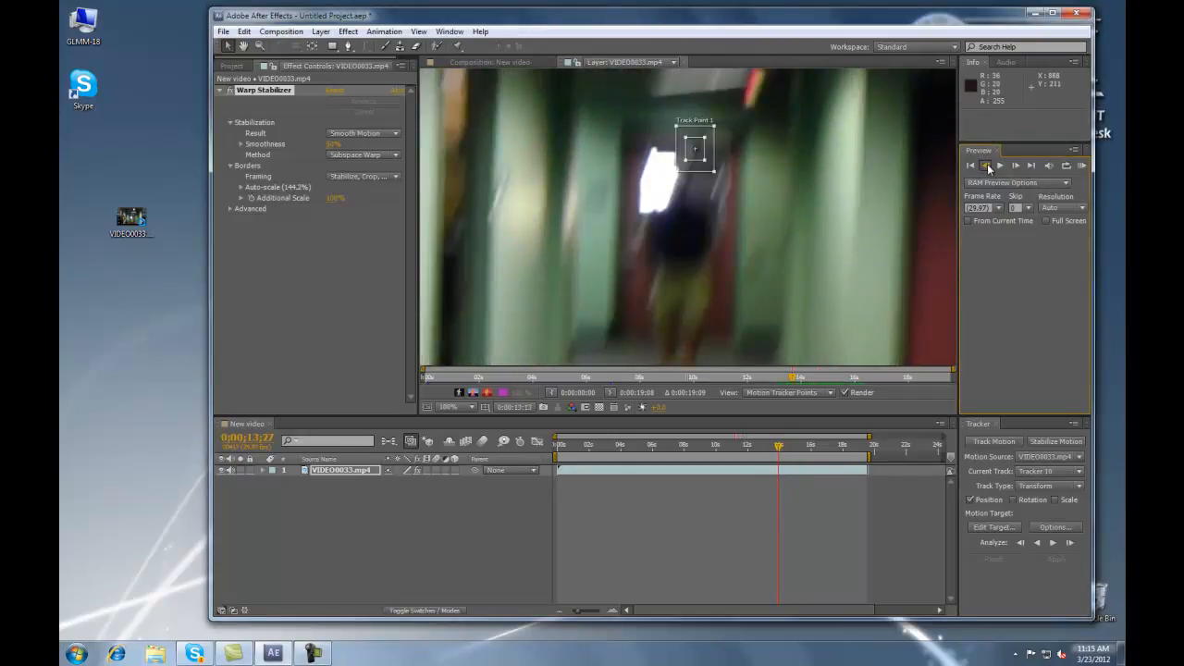
click(987, 166)
click(986, 167)
click(987, 167)
click(987, 167)
click(987, 166)
click(987, 166)
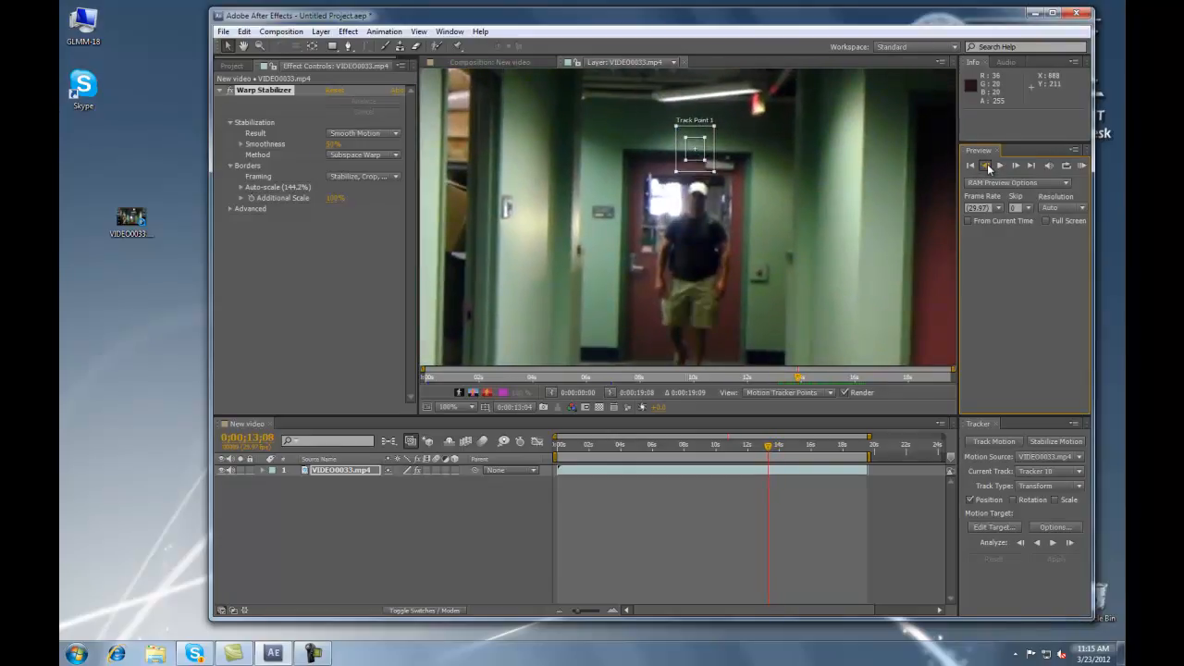
click(987, 166)
click(986, 167)
click(986, 166)
drag(700, 156, 700, 198)
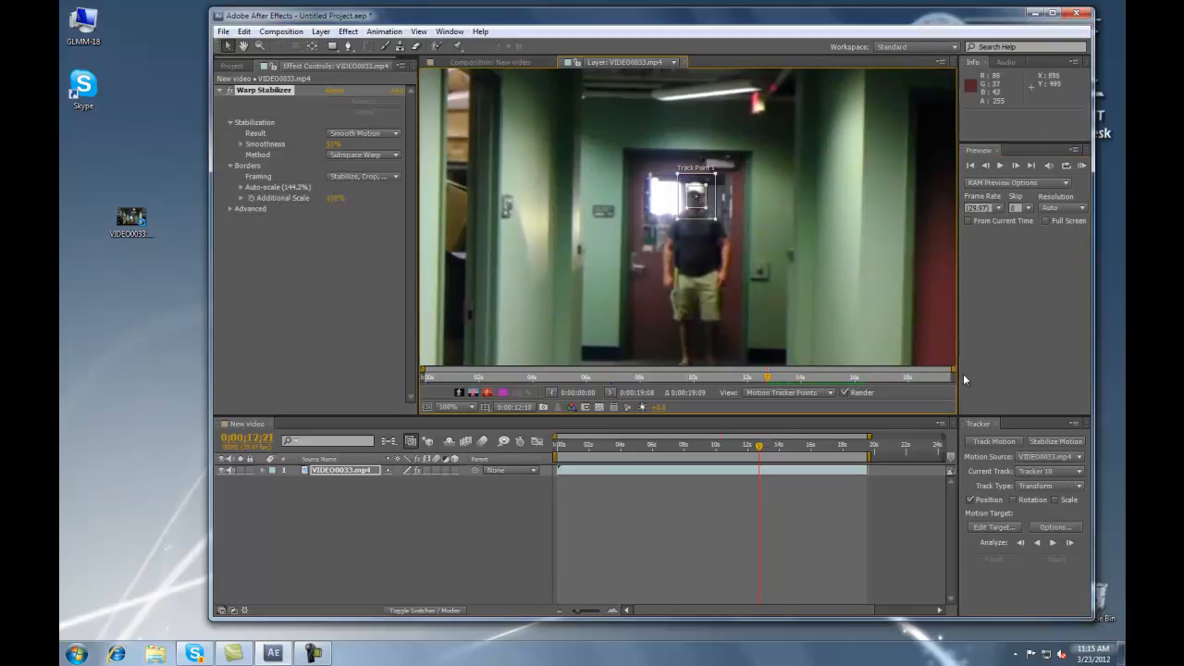
click(1046, 444)
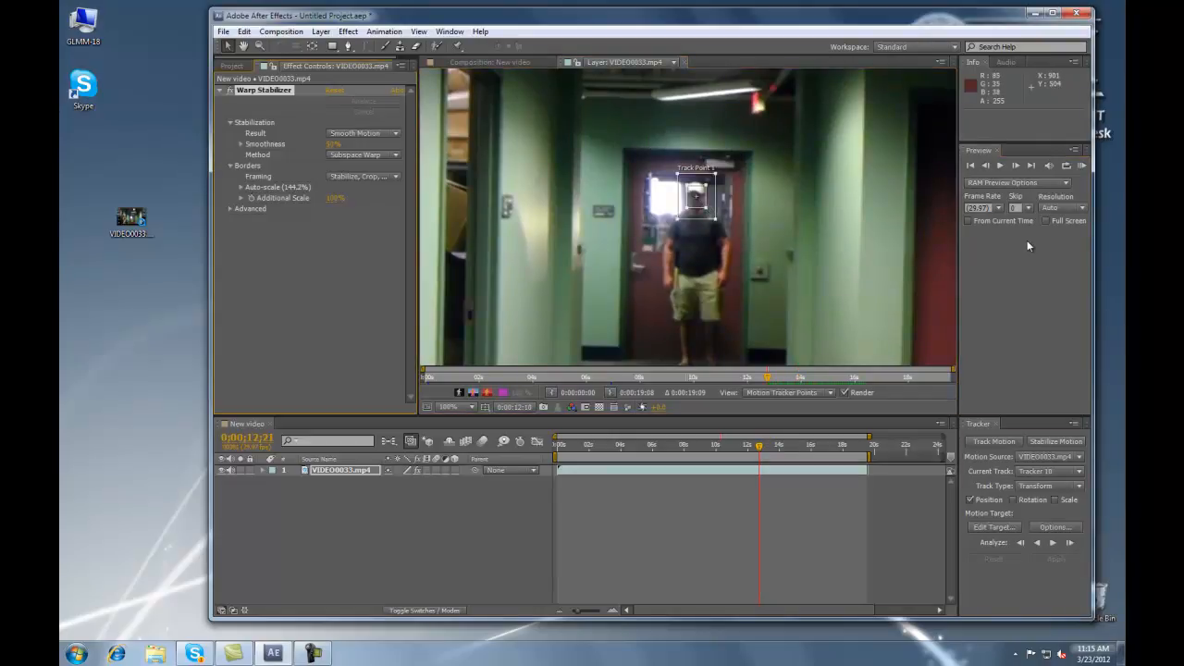
click(999, 167)
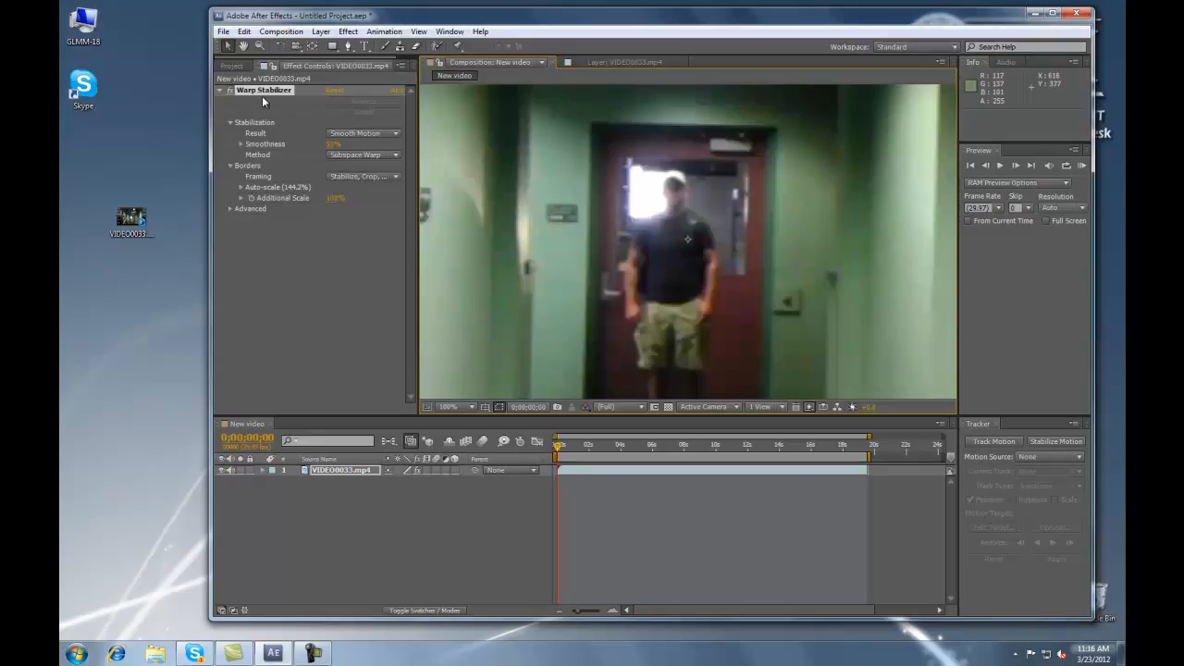
Step: Compare the composition's first frame with the Warp Stabilizer effect switched off and back on
click(231, 66)
click(315, 67)
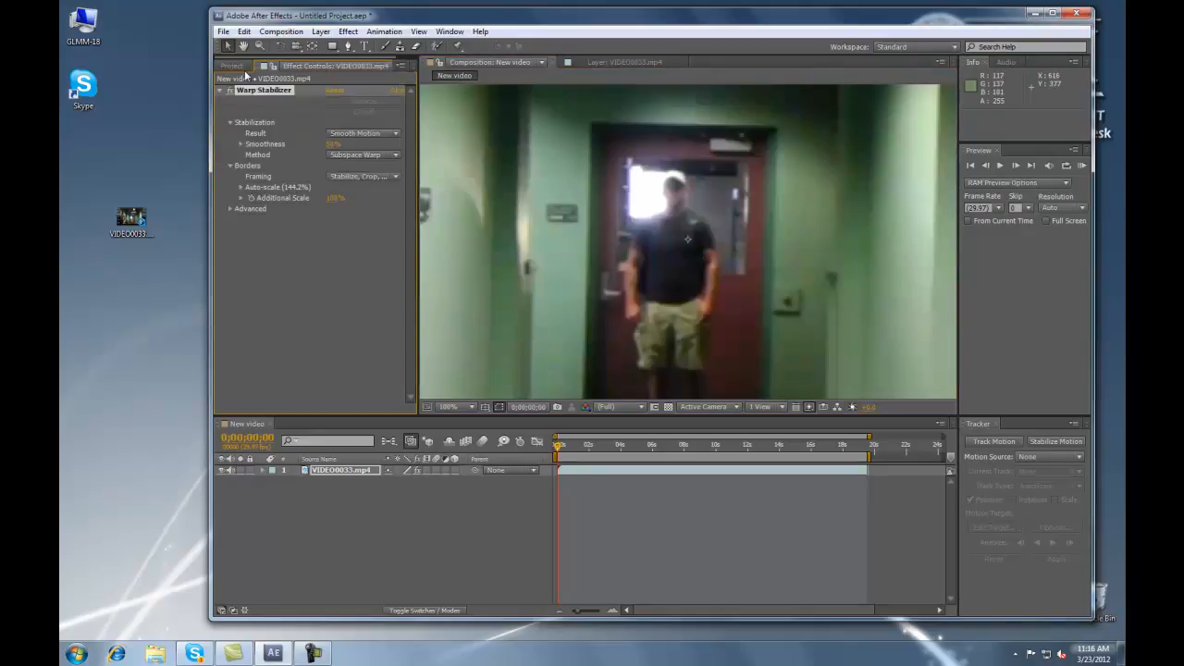
click(231, 92)
click(231, 91)
Step: Add VIDEO0033.mp4 from the project to the New video composition as a second layer beneath the stabilized one
click(237, 65)
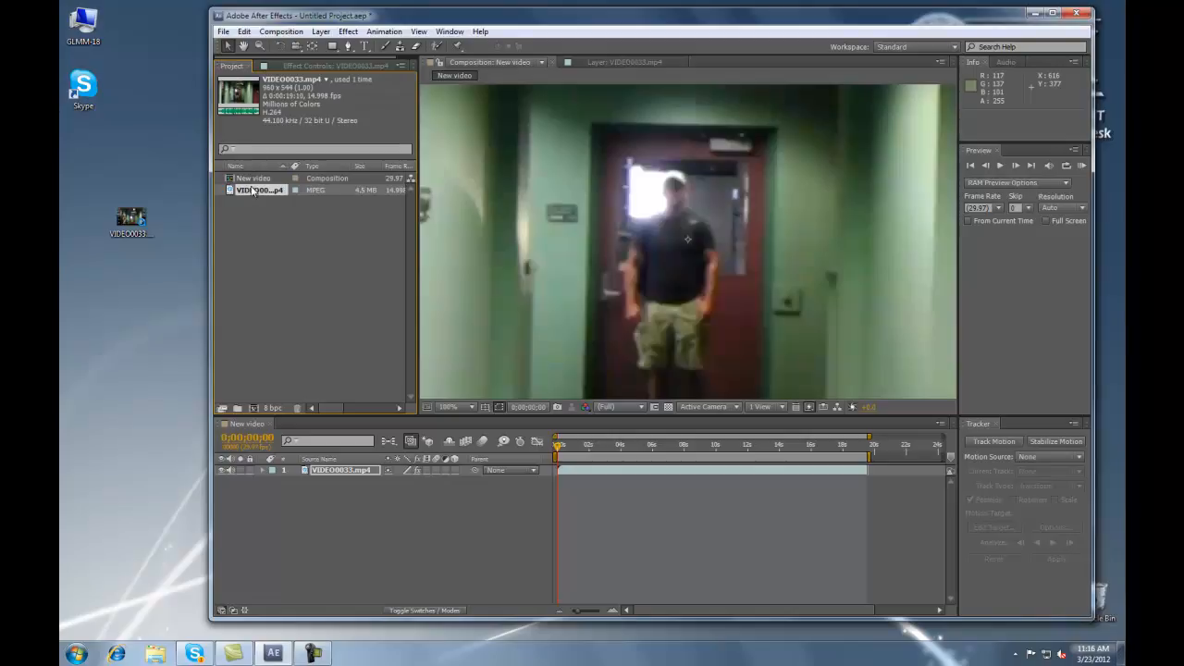
drag(251, 194, 324, 492)
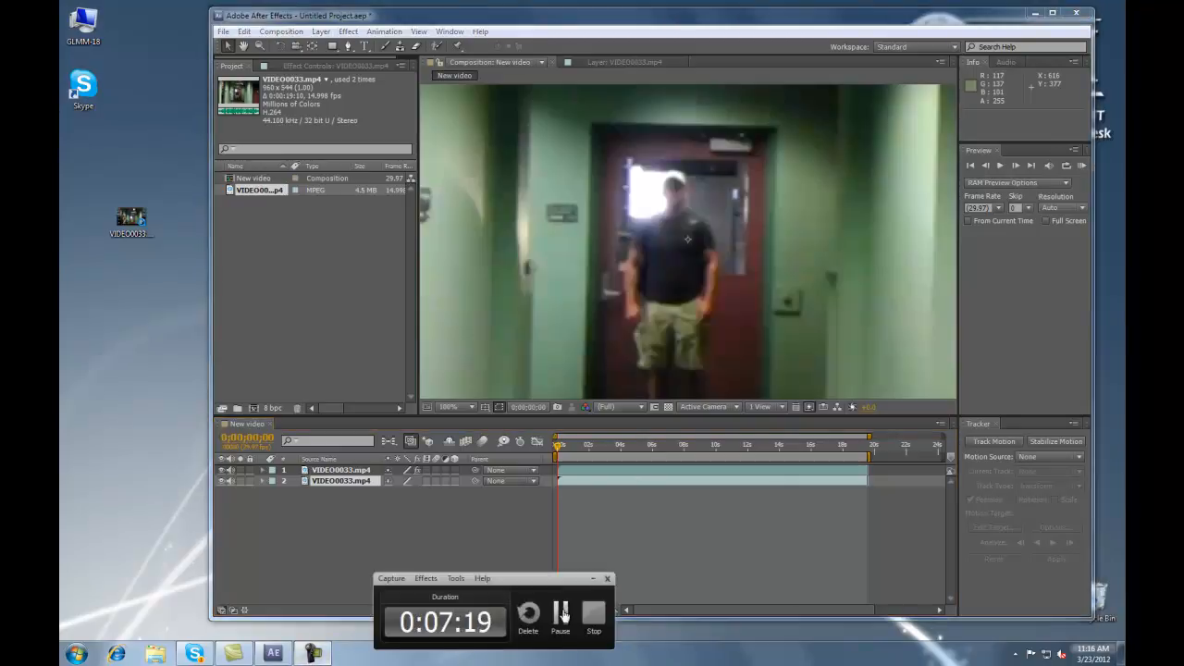
Step: Queue the New video composition for rendering as a movie named "motion control" on the Desktop
click(288, 31)
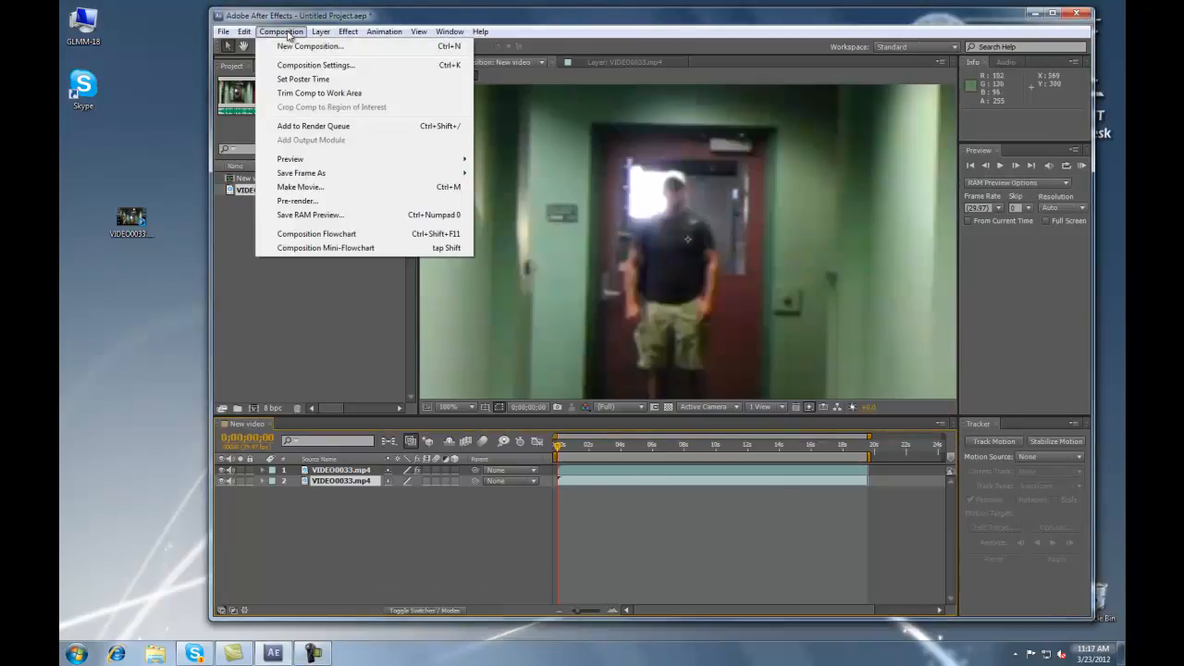
click(298, 187)
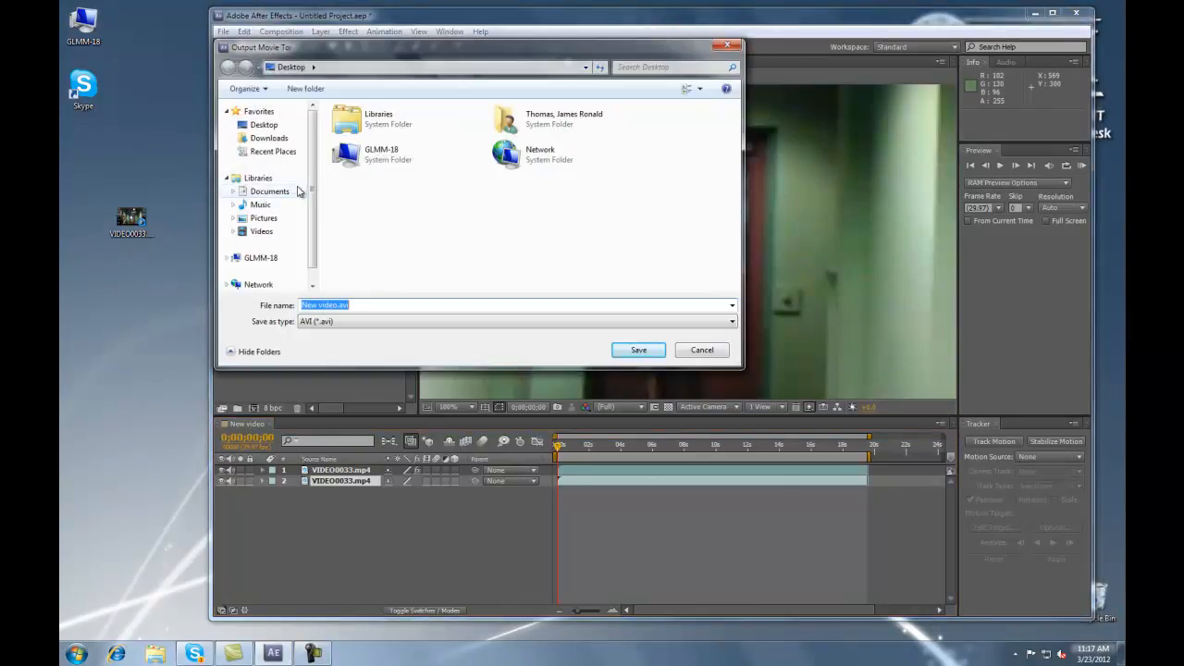
text(motion control)
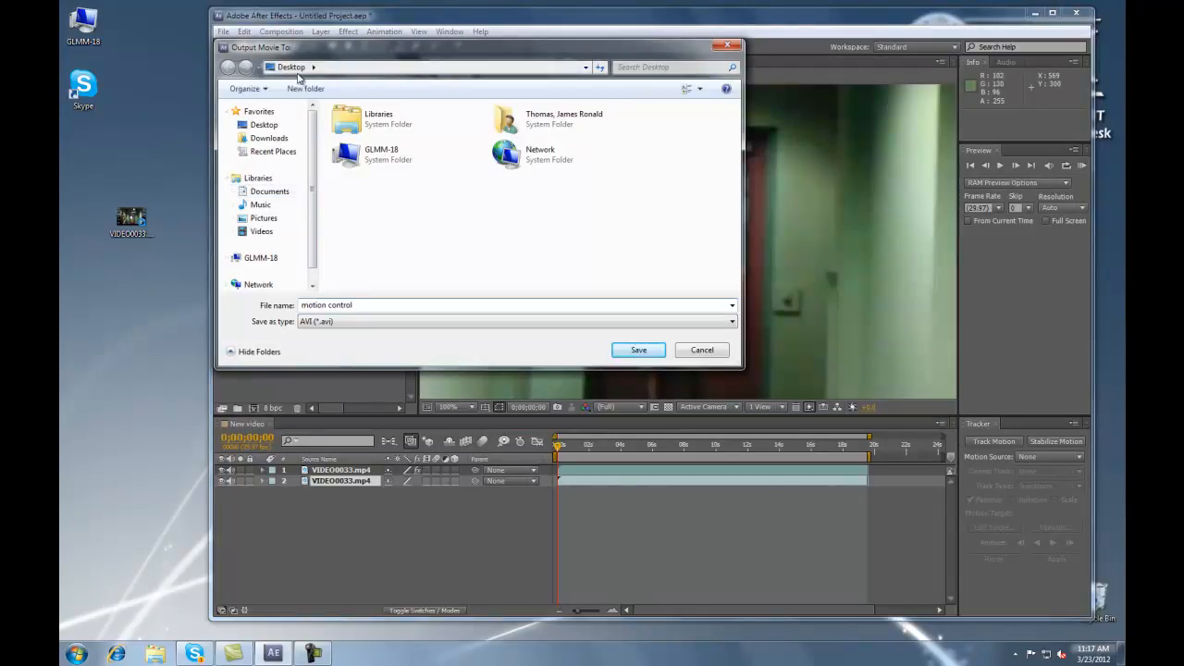
click(642, 353)
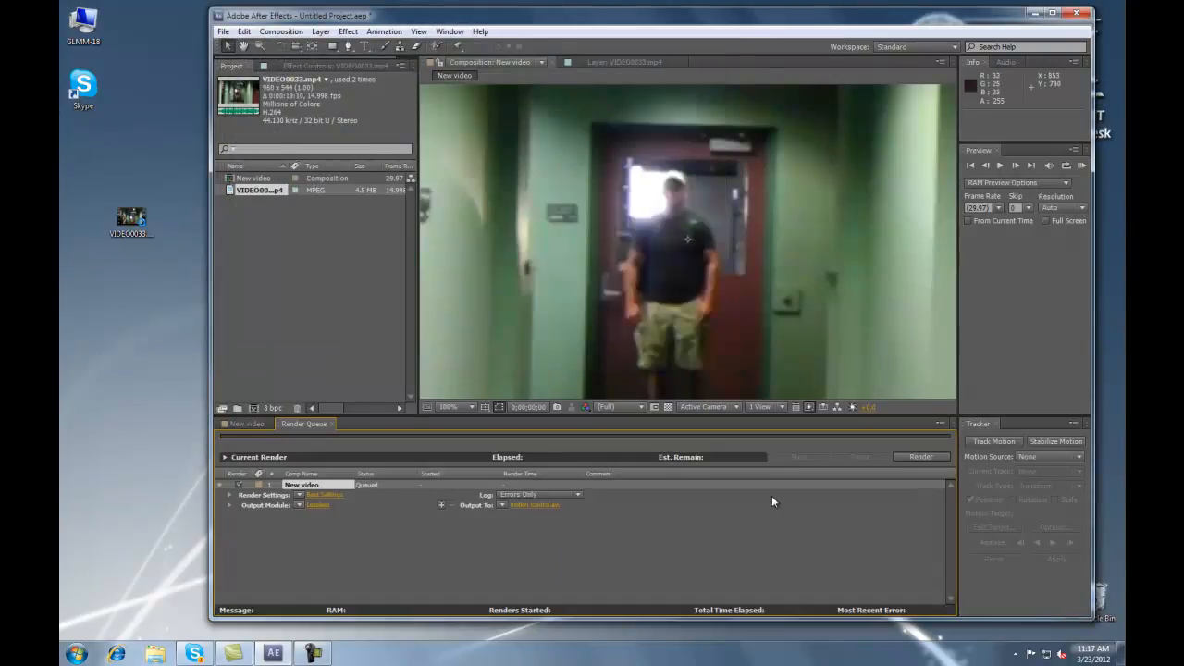
Step: Set the output module's format for the queued New video render to H.264
click(313, 504)
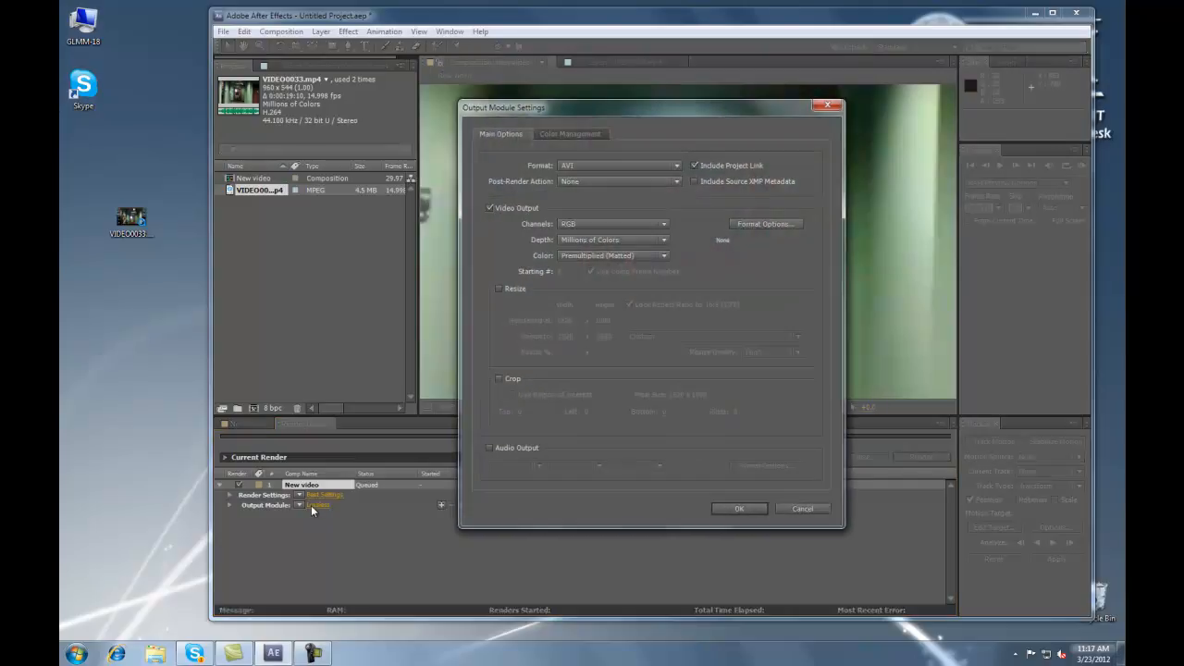
click(643, 165)
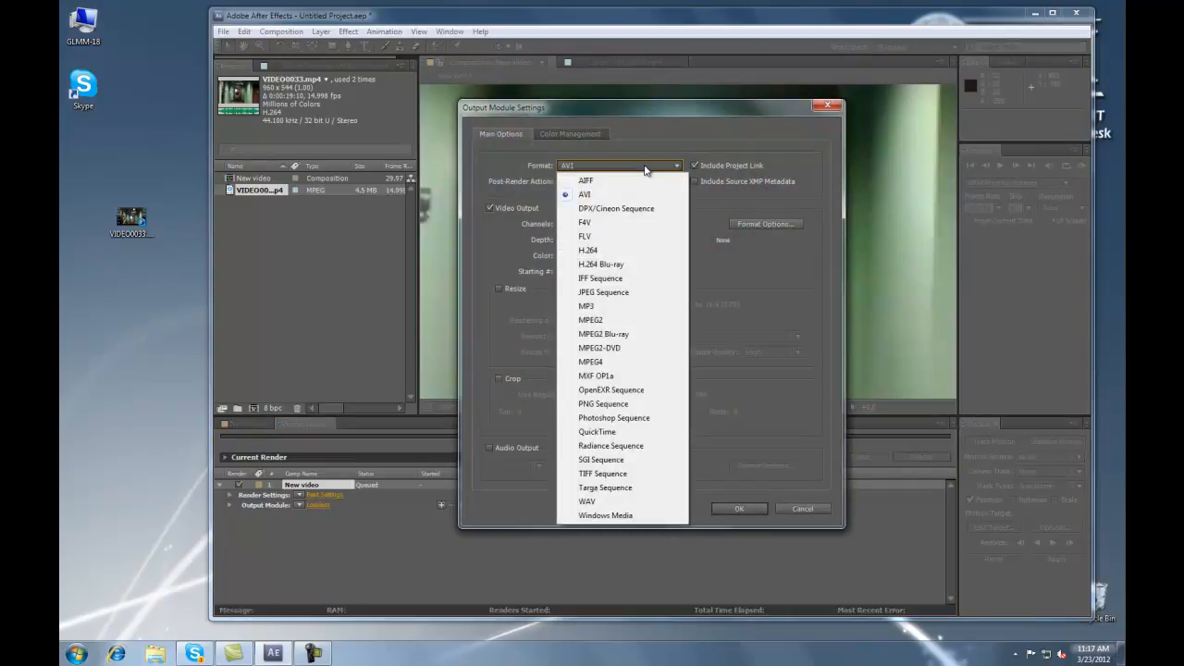
click(598, 251)
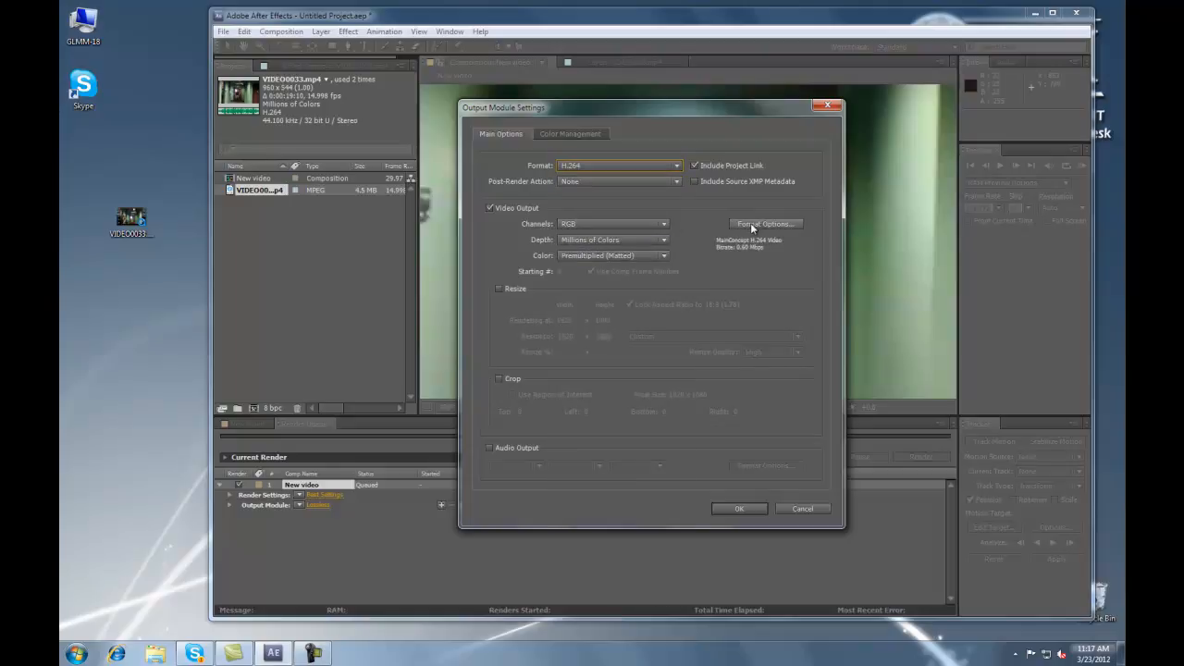
click(740, 508)
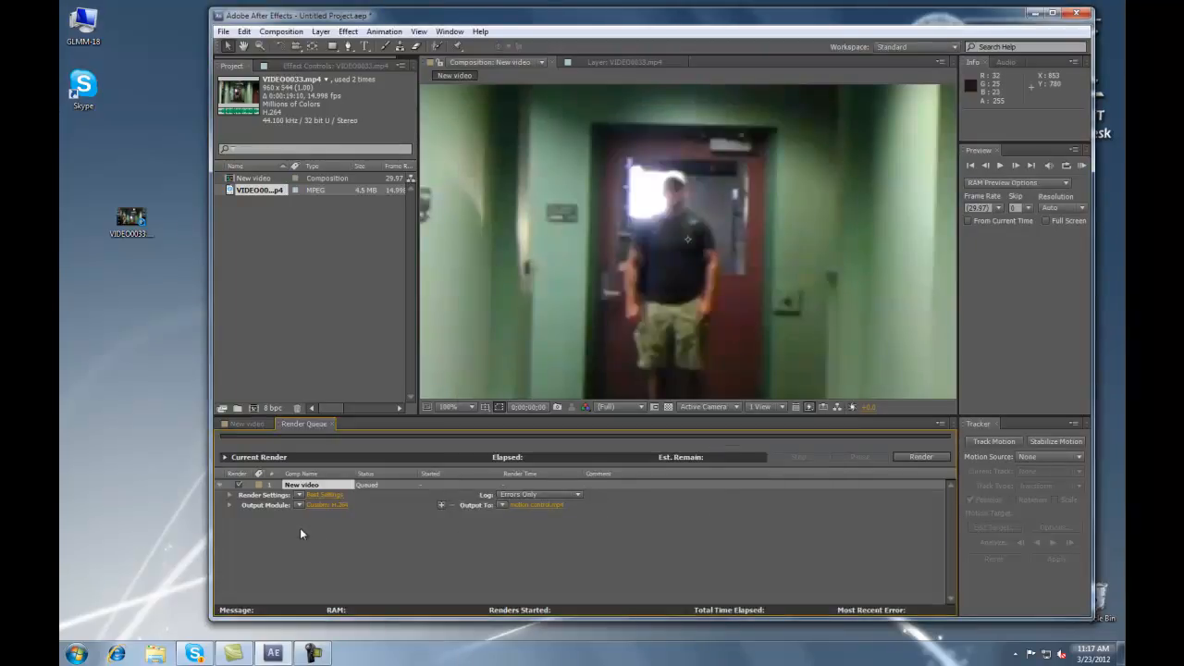
Step: Check the output destination and file name of the queued New video render without changing them
click(538, 506)
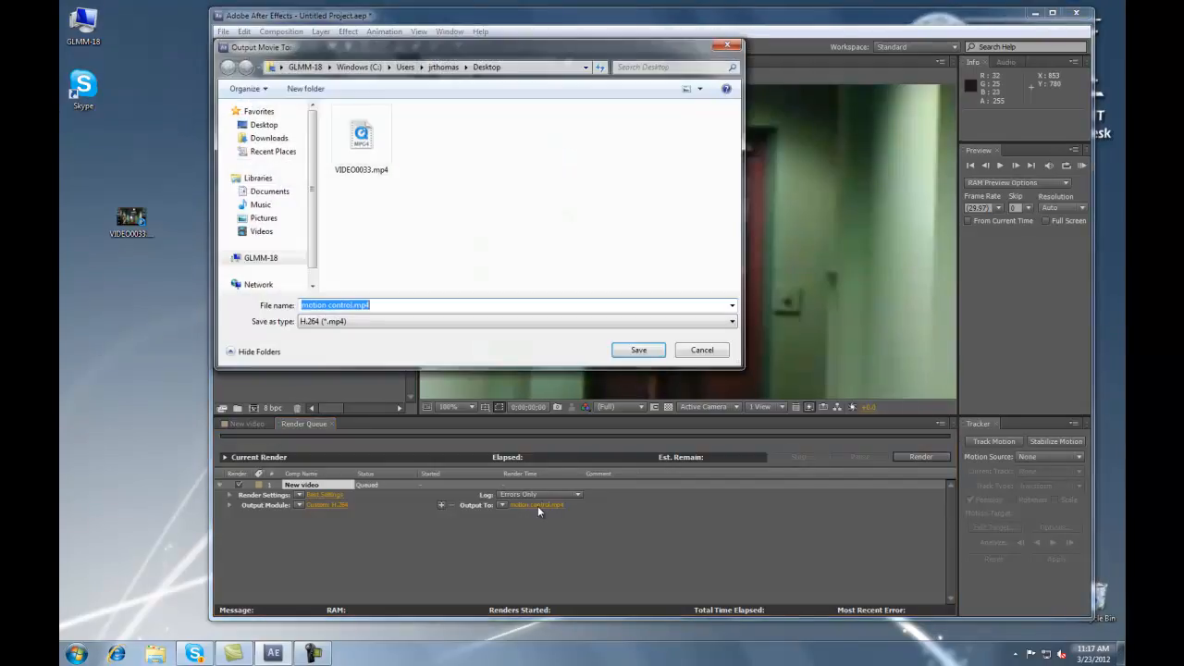
click(713, 350)
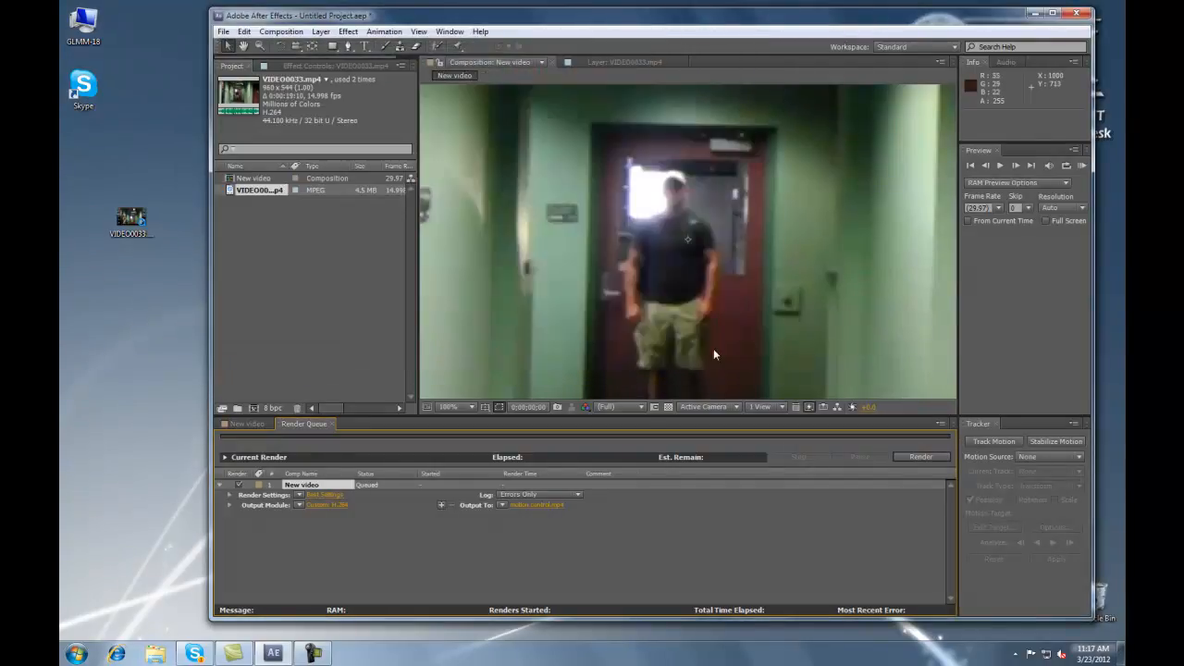
Step: Review the quality and resolution choices for the queued render, try Half resolution, and confirm the render settings with Best quality and Full resolution
click(321, 495)
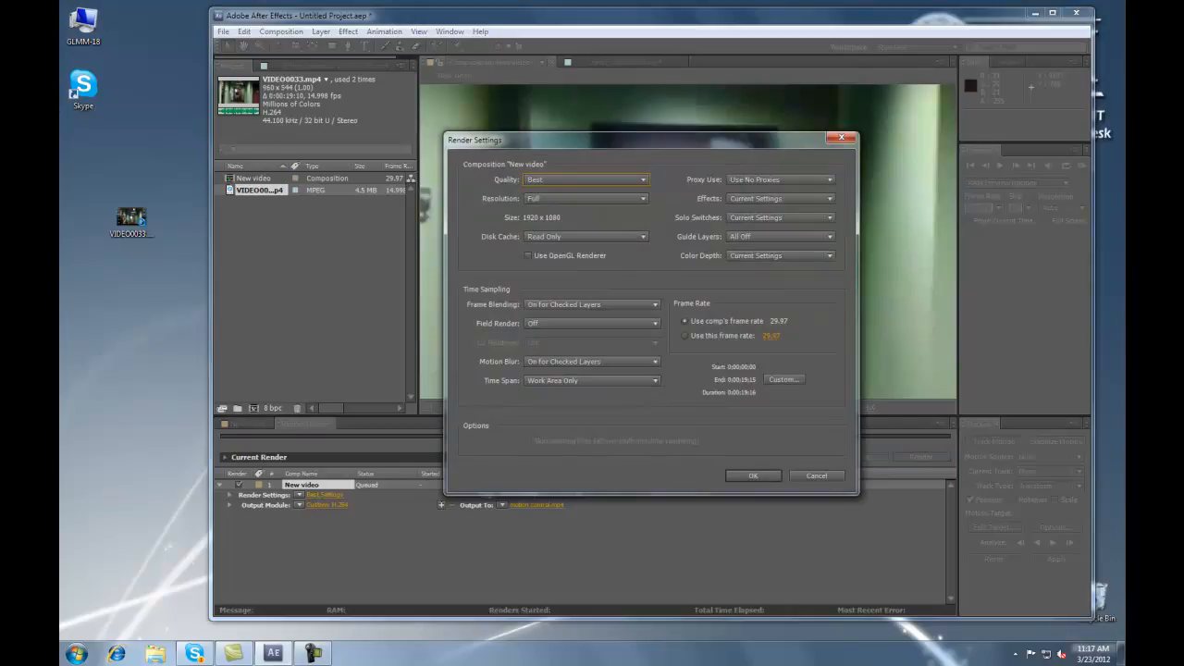
click(314, 653)
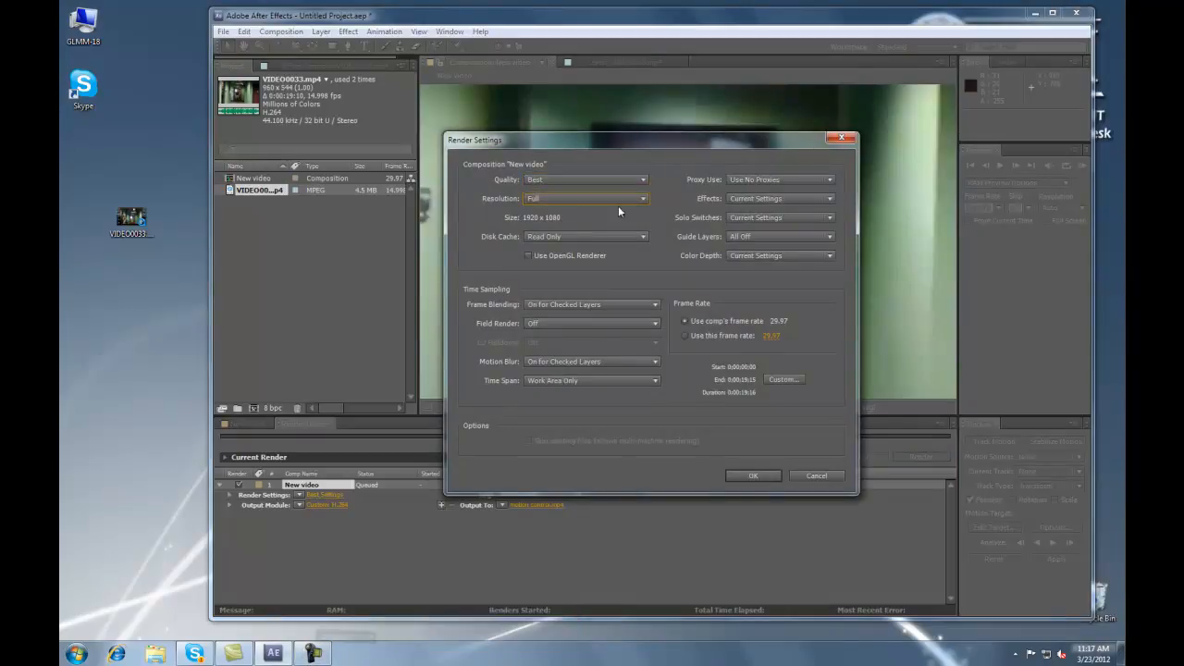
click(632, 198)
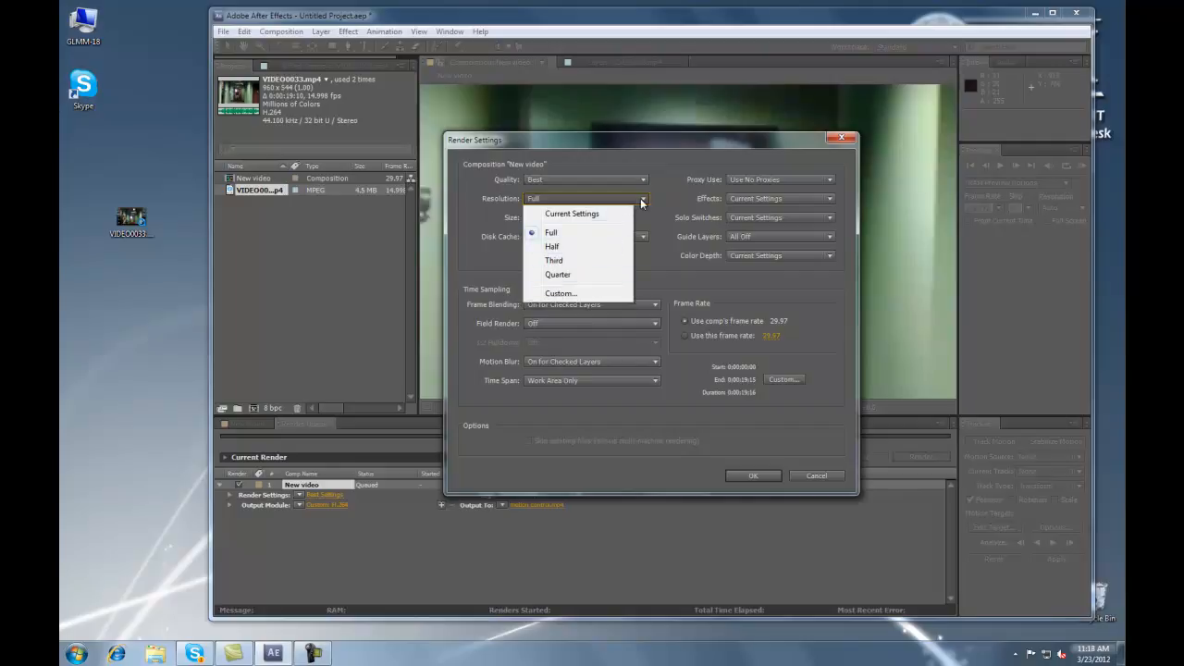
click(640, 199)
click(643, 181)
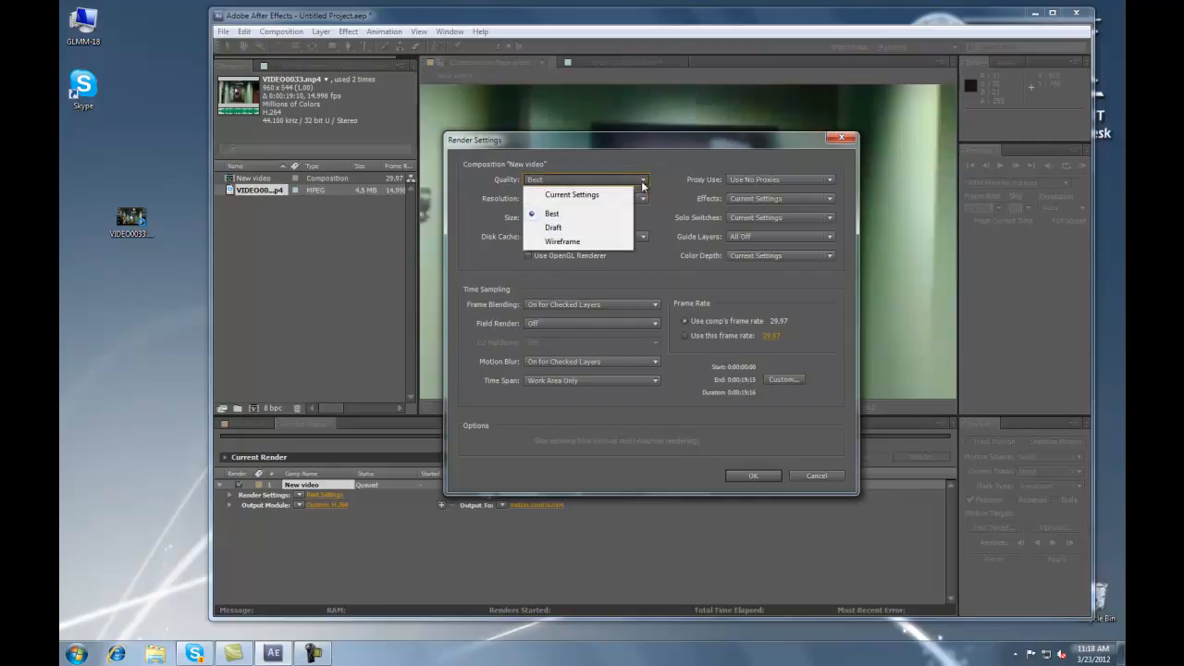
click(643, 182)
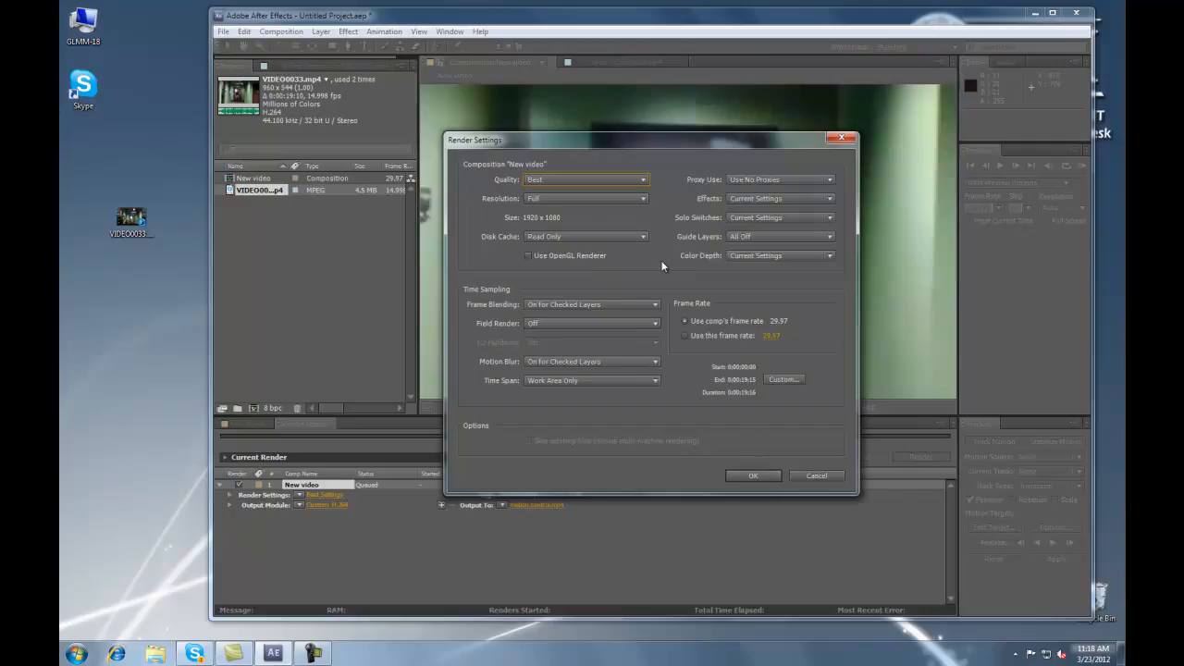
click(645, 200)
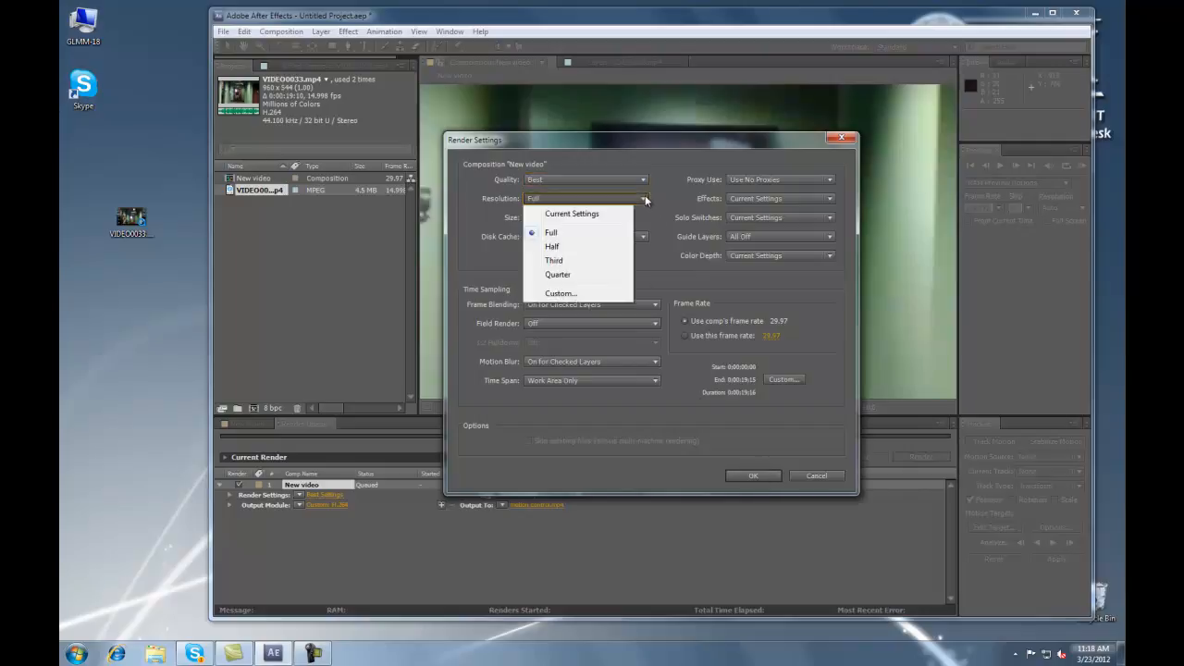
click(611, 247)
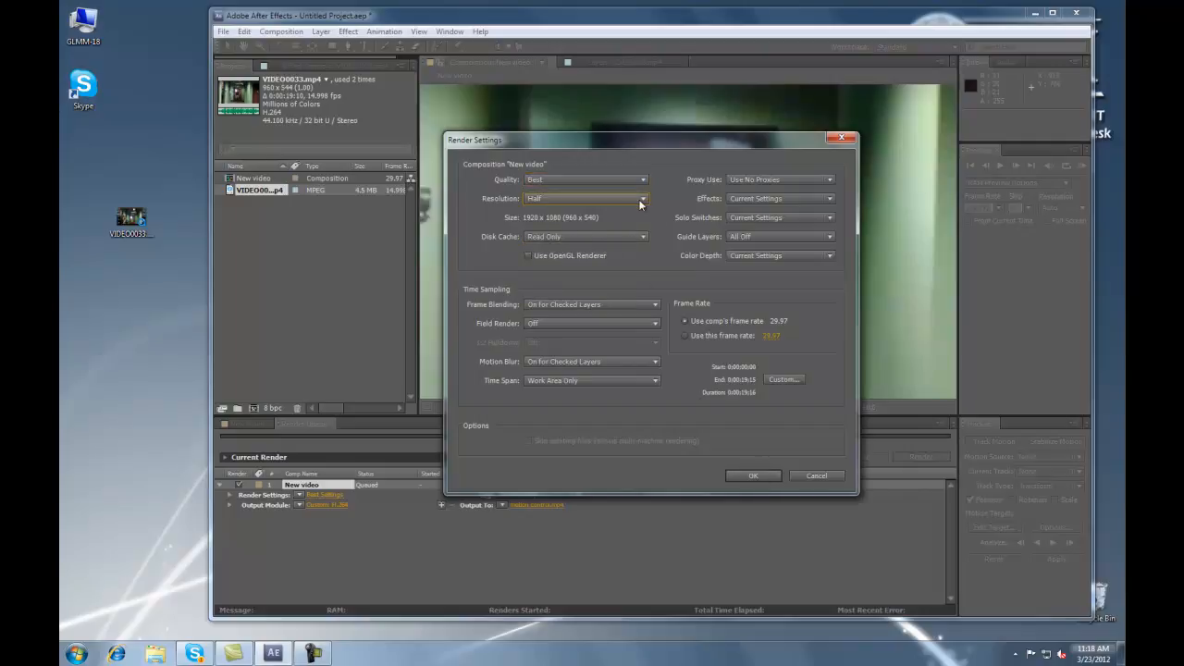
click(642, 199)
click(606, 237)
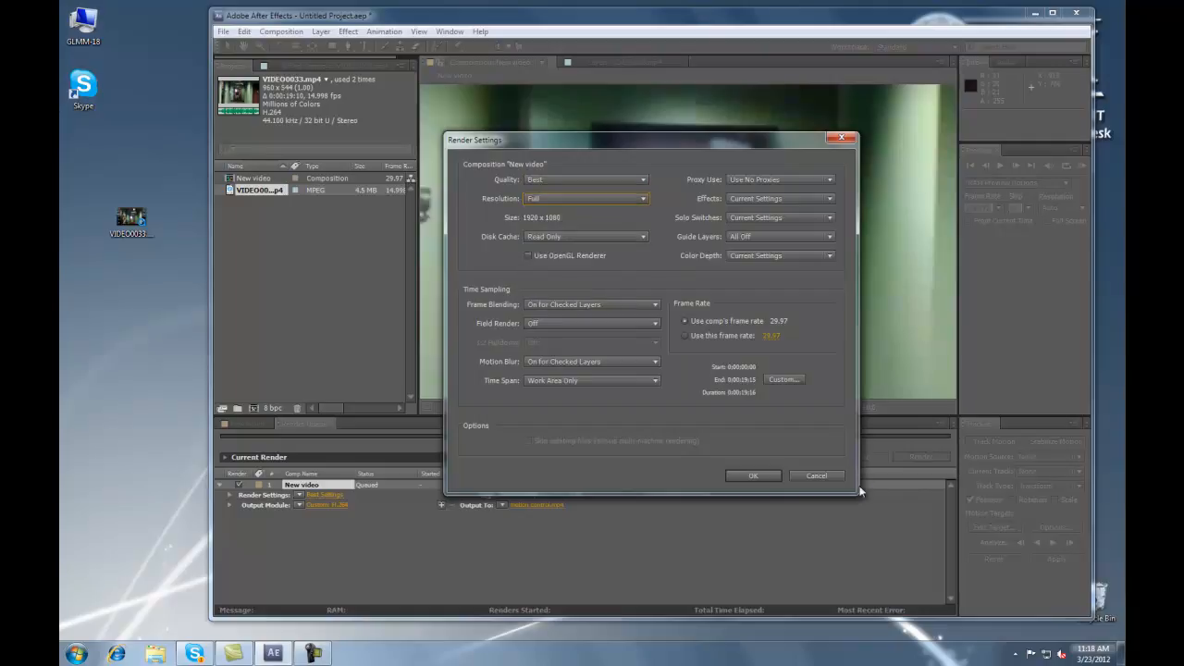
click(768, 477)
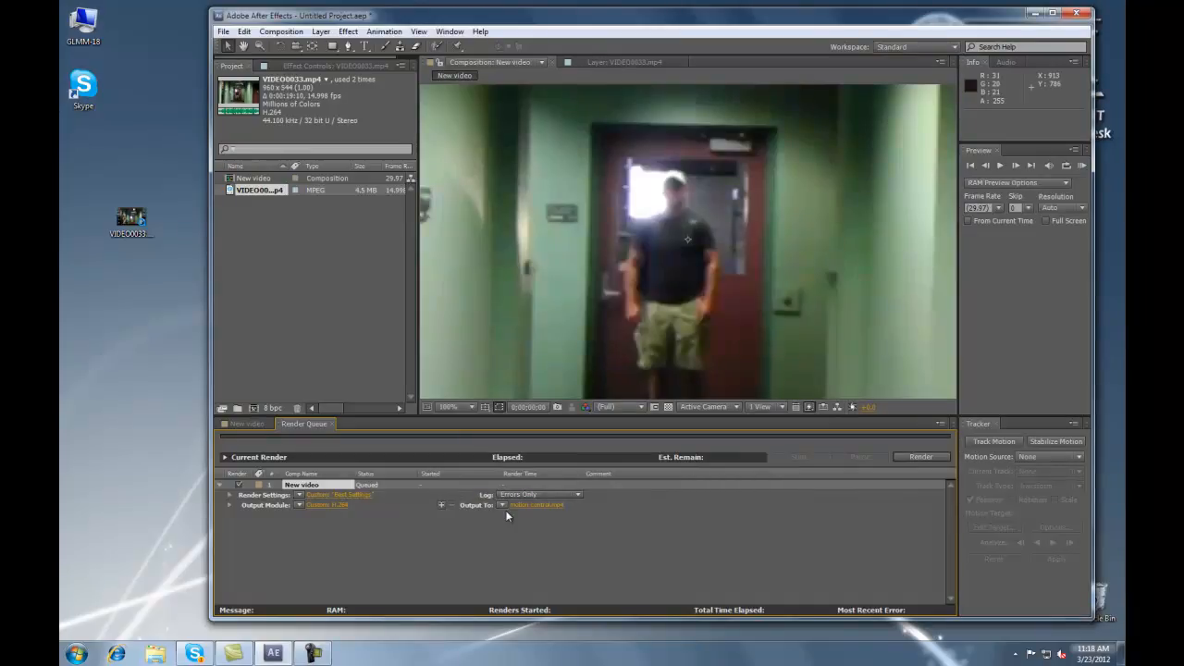
Step: Render the queued New video composition to the motion control.mp4 file
click(938, 458)
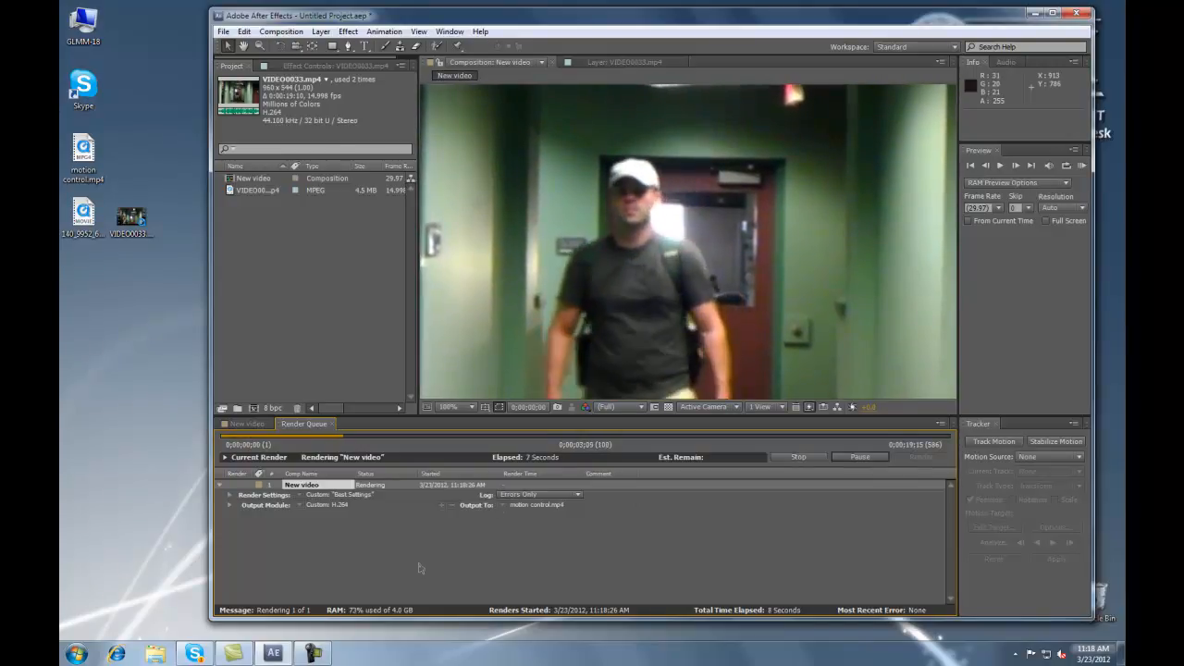
click(315, 653)
click(559, 616)
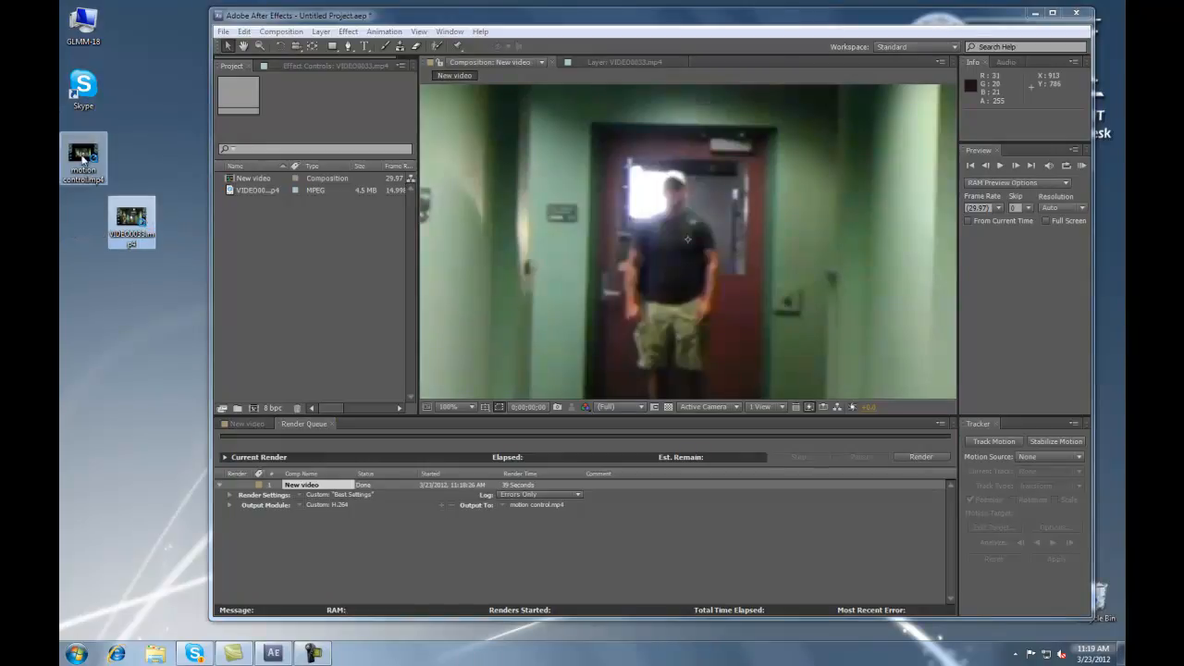
click(312, 653)
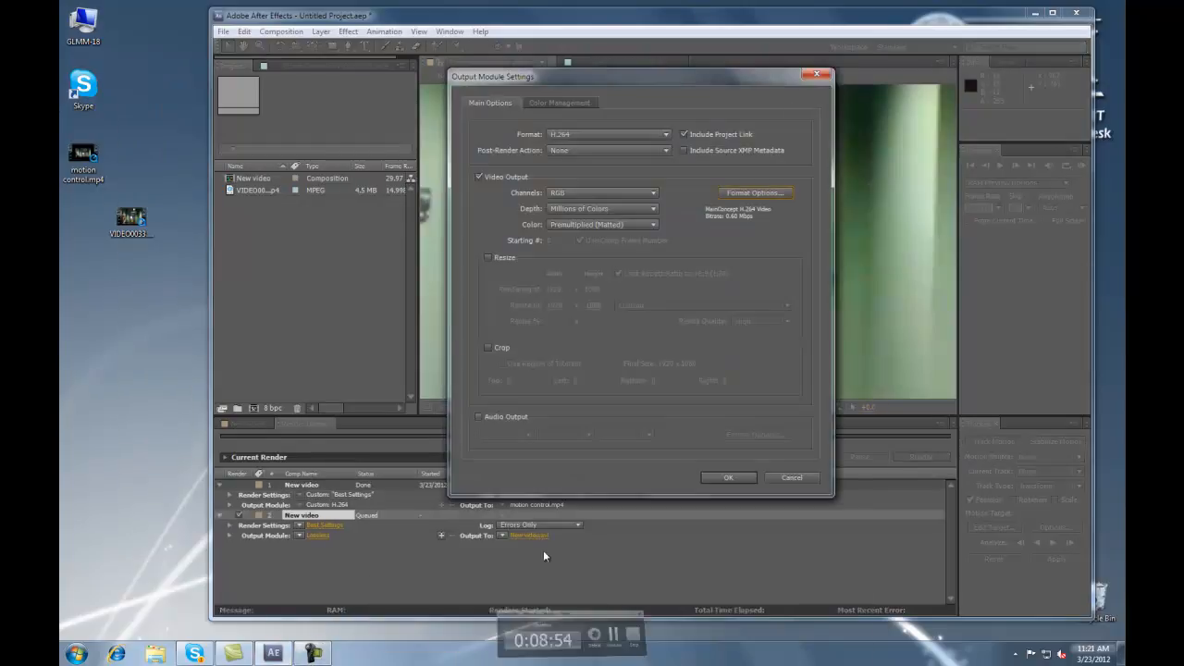
Step: Enable resizing in the second New video render's H.264 output module and review the size presets, keeping Custom
click(486, 258)
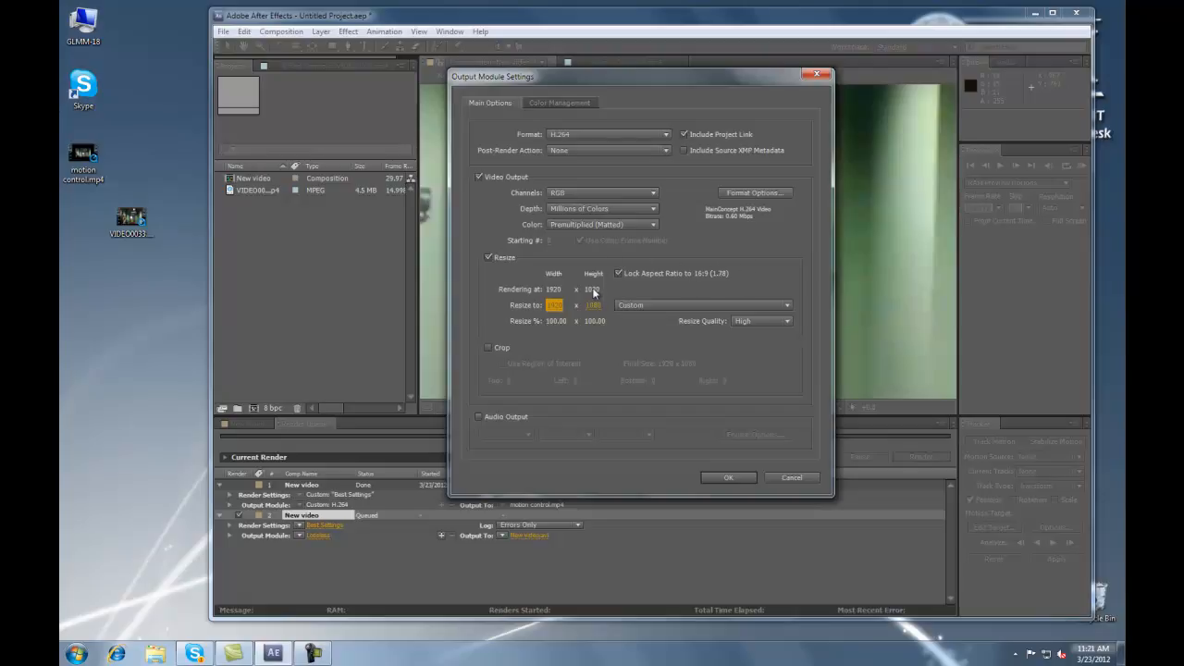
click(639, 302)
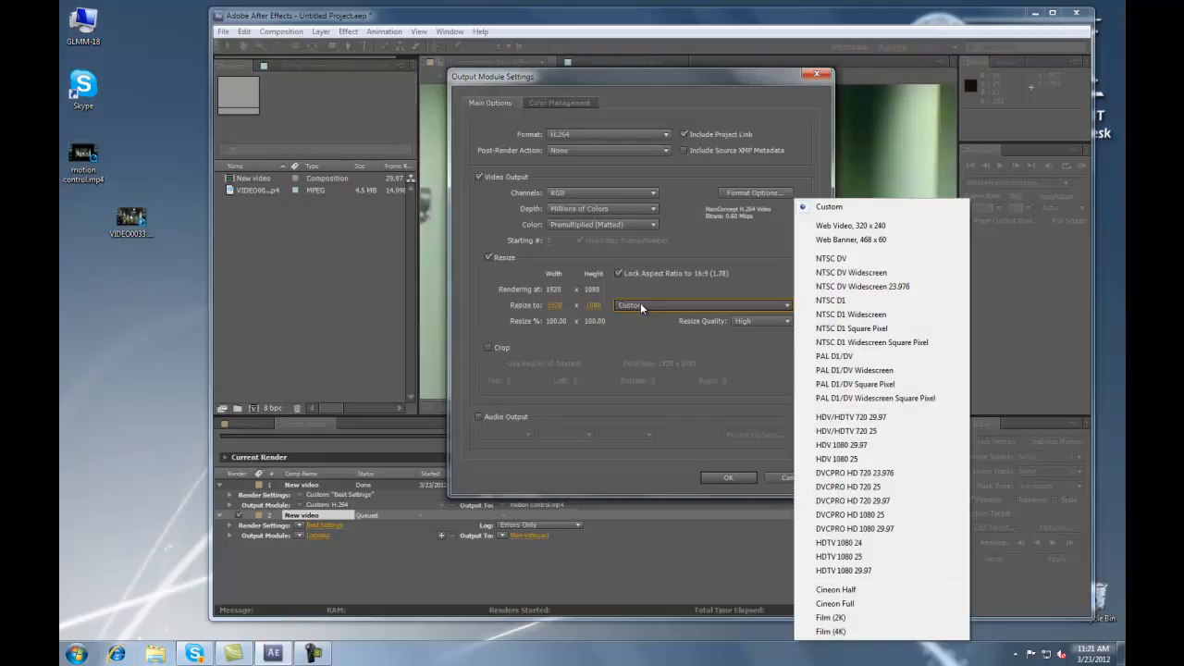
click(640, 307)
click(315, 654)
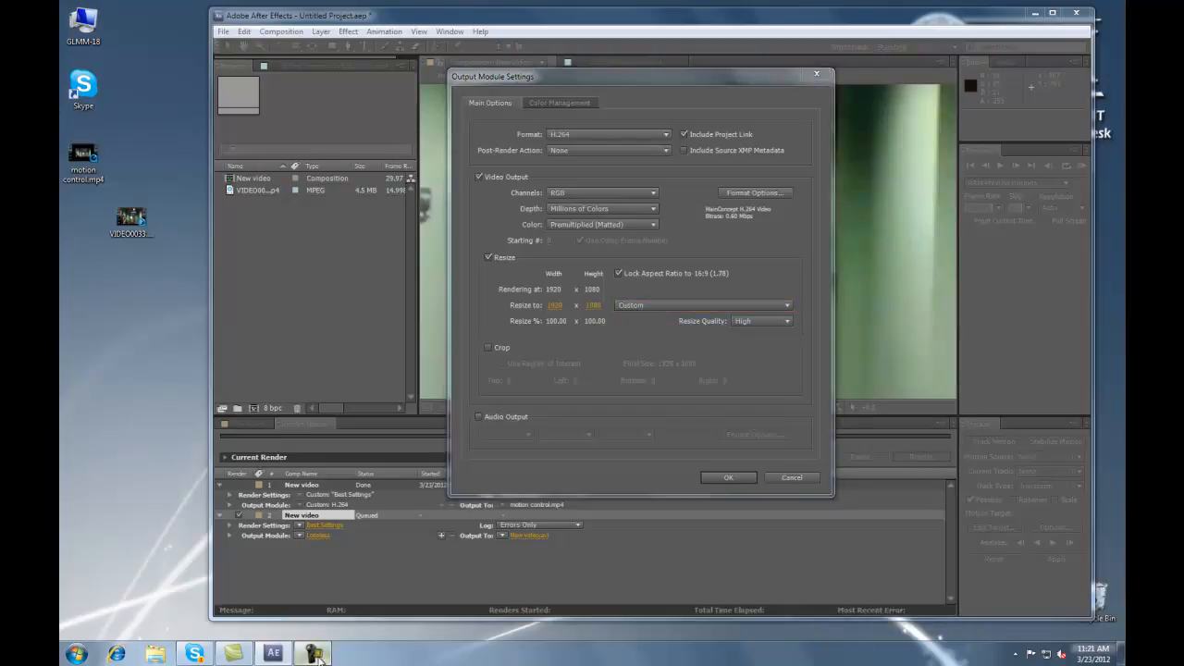